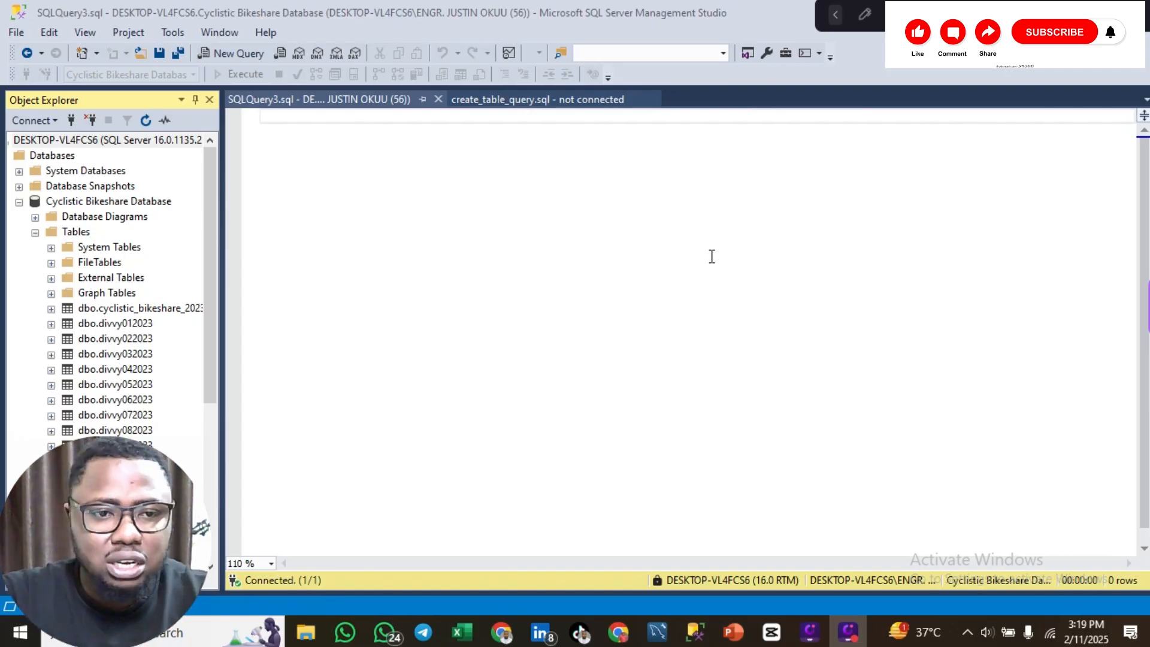
Step: Begin the empty query with SELECT * on the first line and FROM on the second
left_click(442, 198)
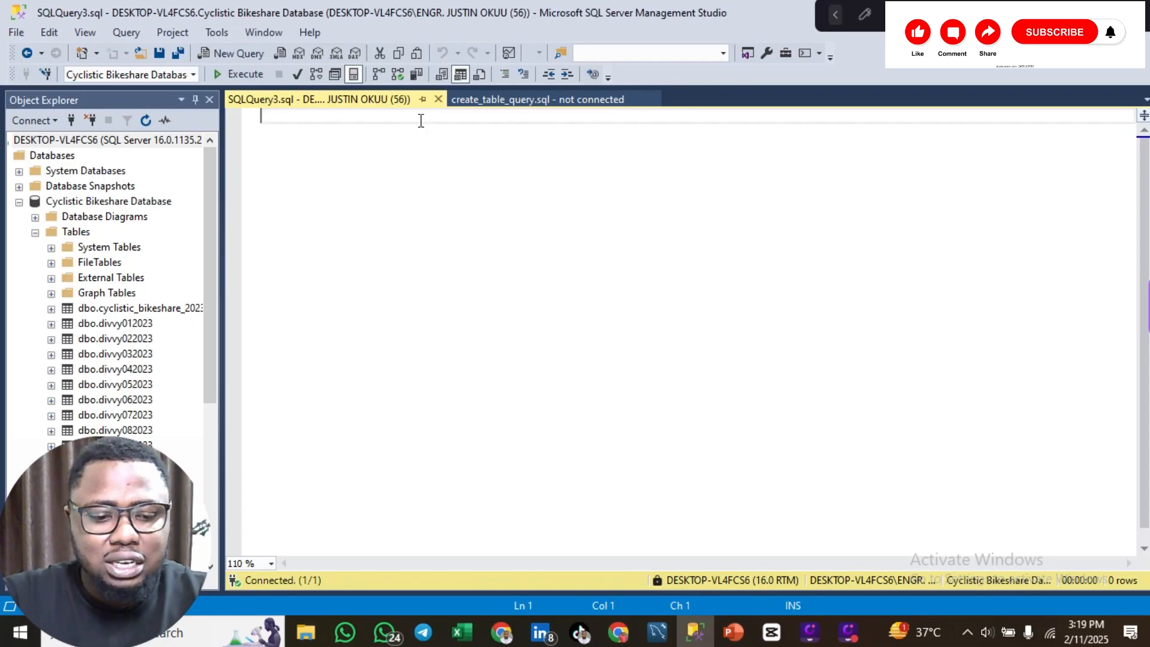
type("SELECT ")
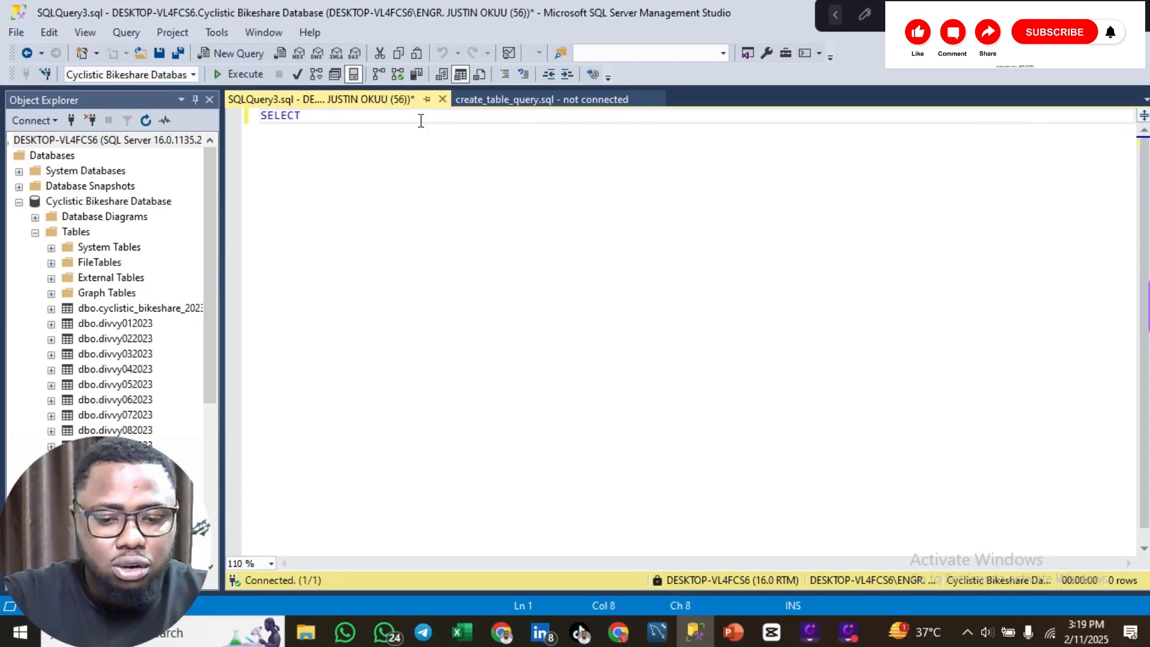
type("*")
key("Return")
type("FROM")
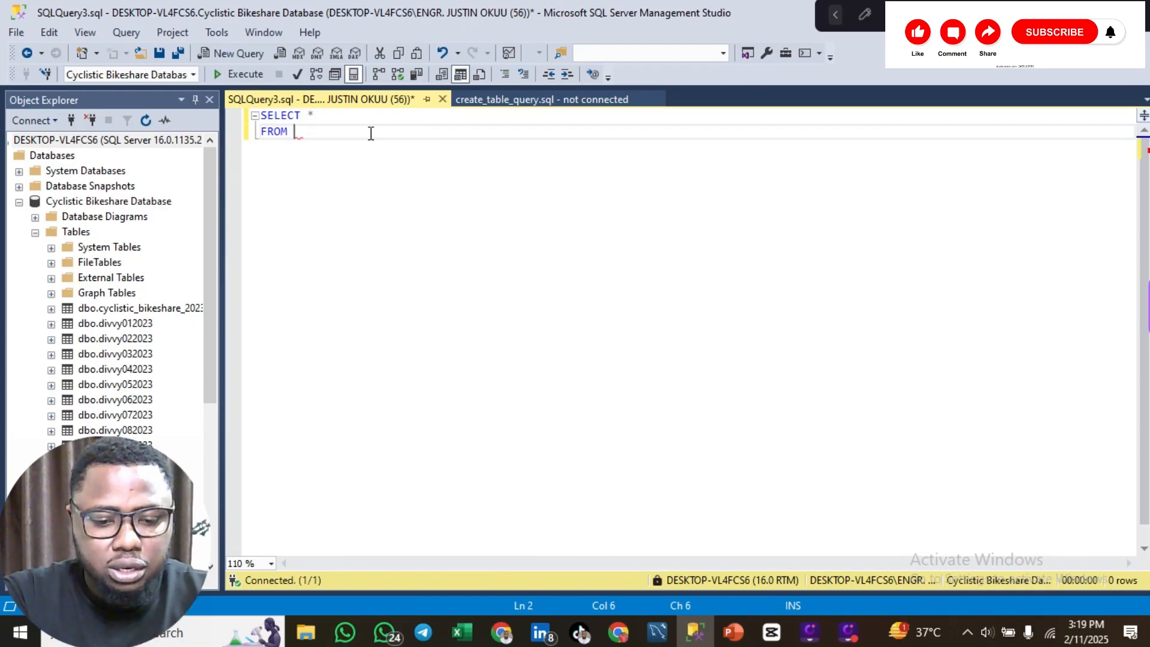
Step: Try to reference the source table by inserting the suggested Cyclistic Bikeshare Database name after FROM and editing it towards cyclistic_Bikeshare
type("cycli")
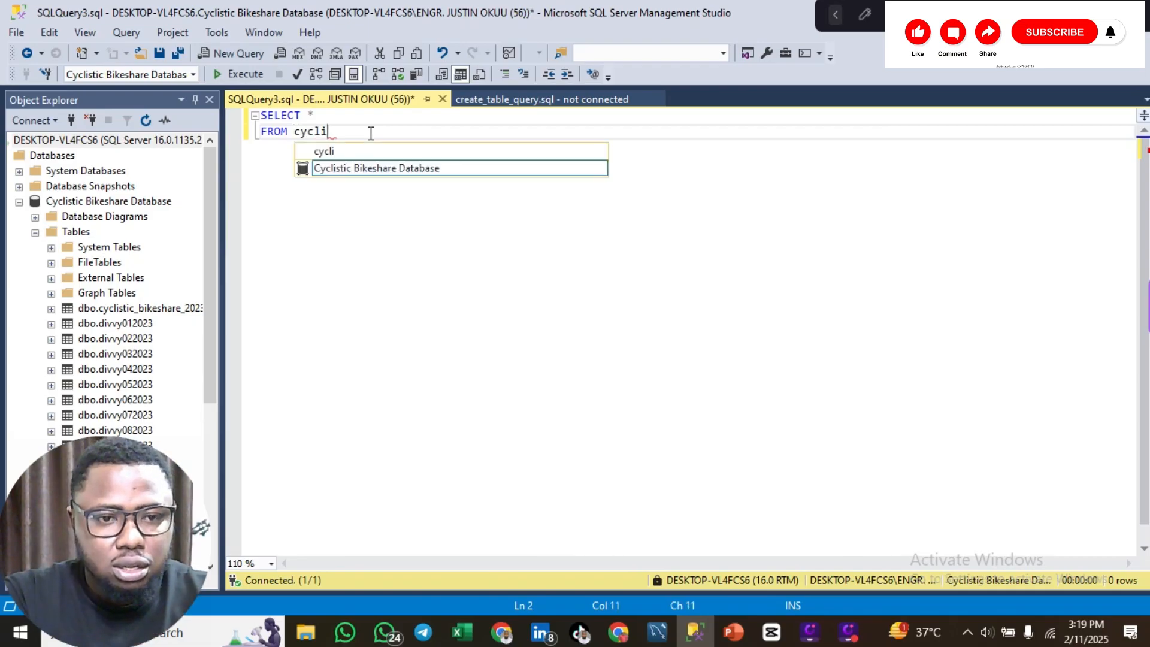
key("Tab")
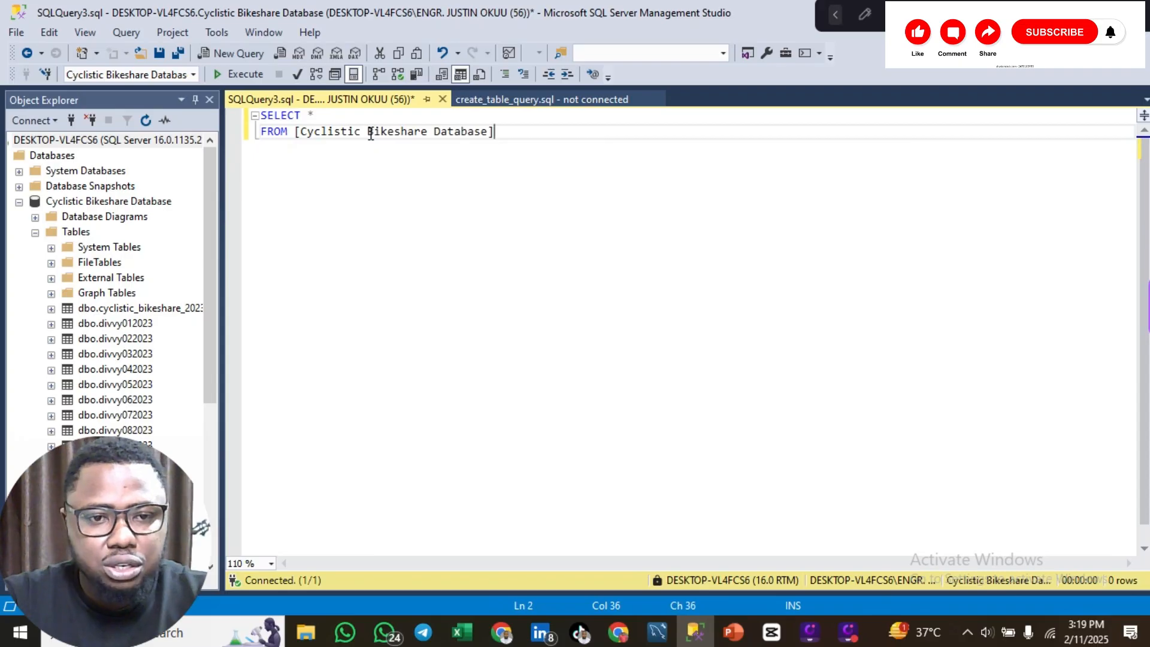
key("BackSpace")
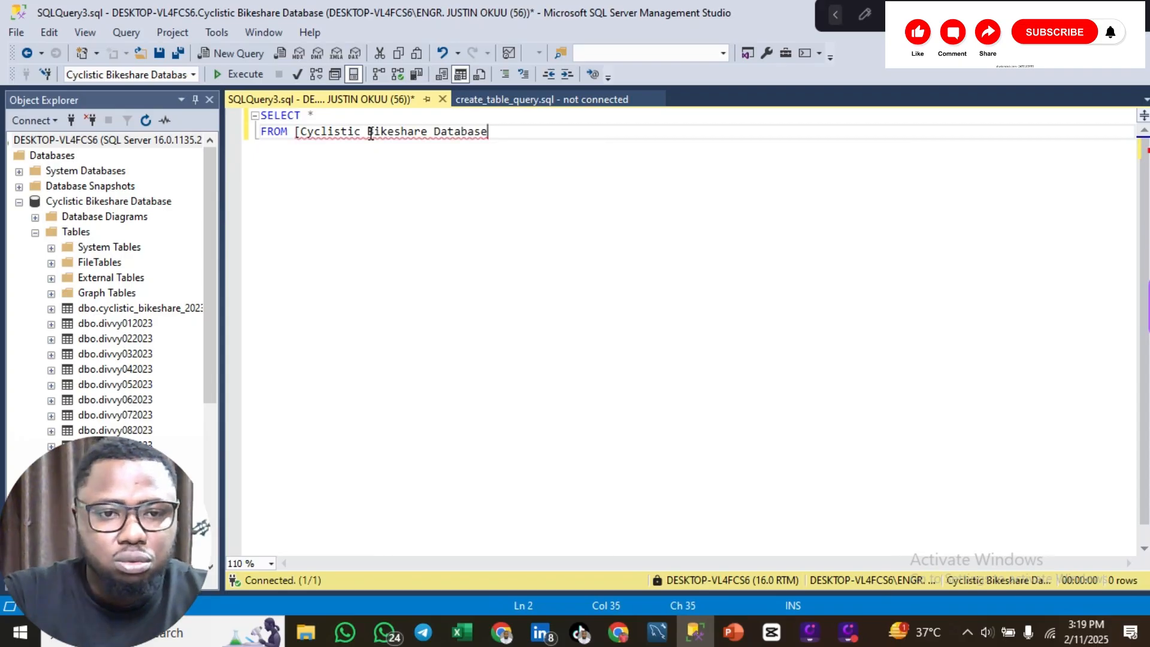
left_click(371, 133)
key("Left")
key("Left")
key("Left")
key("Left")
key("Left")
key("Left")
key("Left")
key("Left")
key("Left")
key("Left")
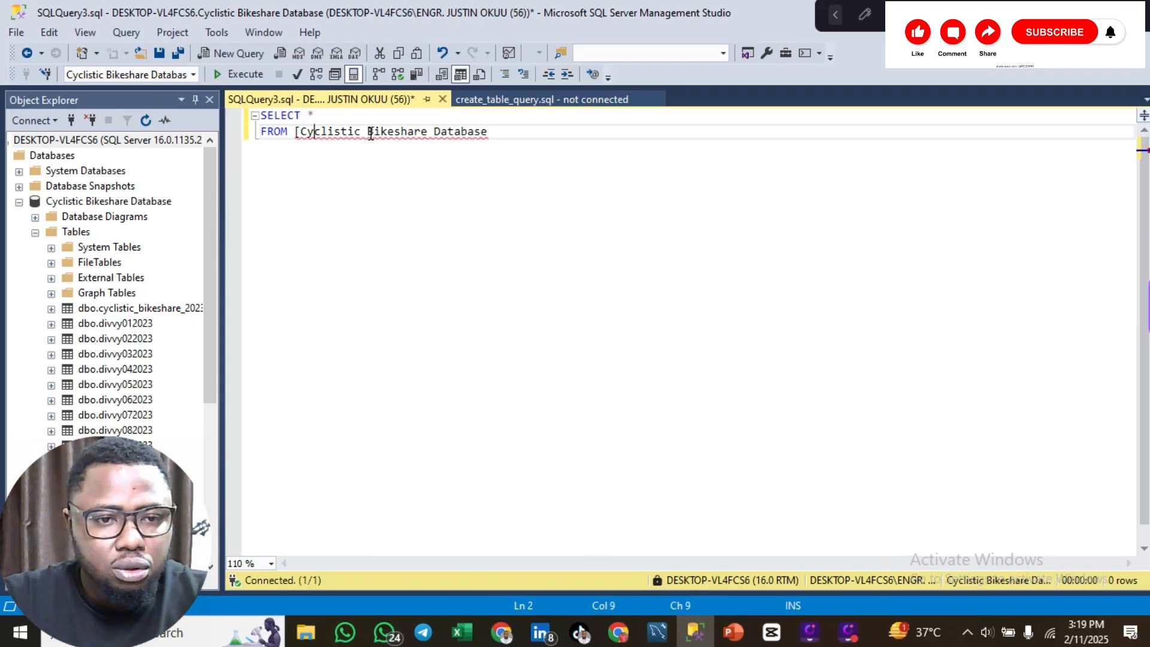
key("BackSpace")
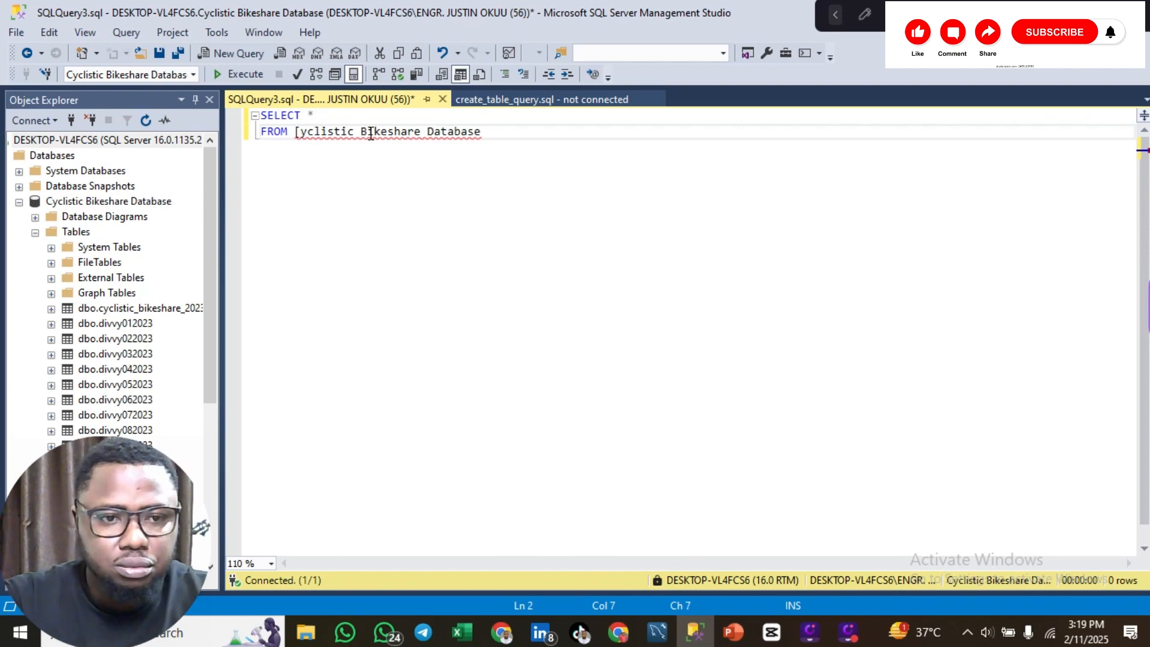
key("BackSpace")
type("c")
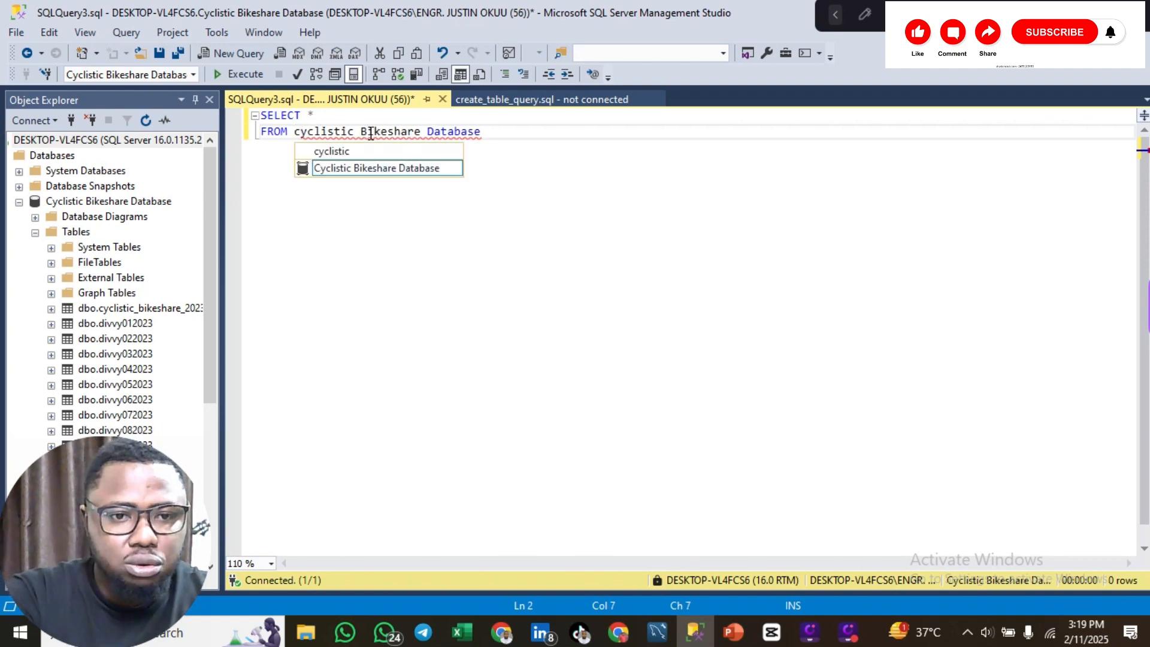
key("ctrl+Right")
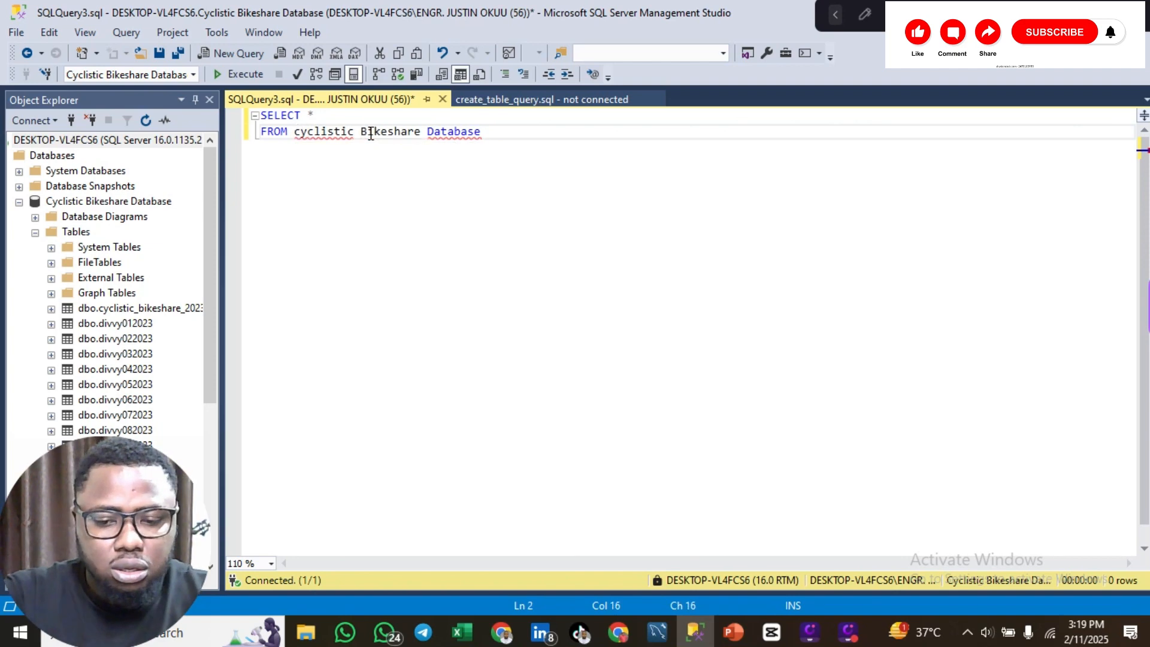
key("BackSpace")
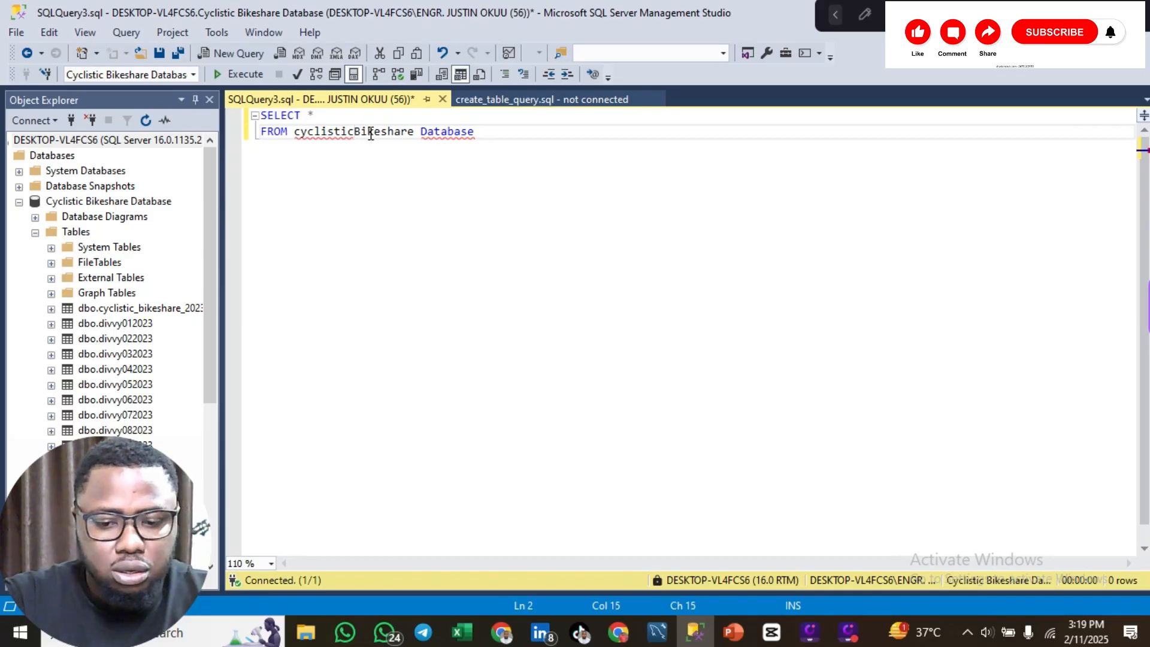
type("_")
key("Right")
key("Right")
key("Right")
key("Right")
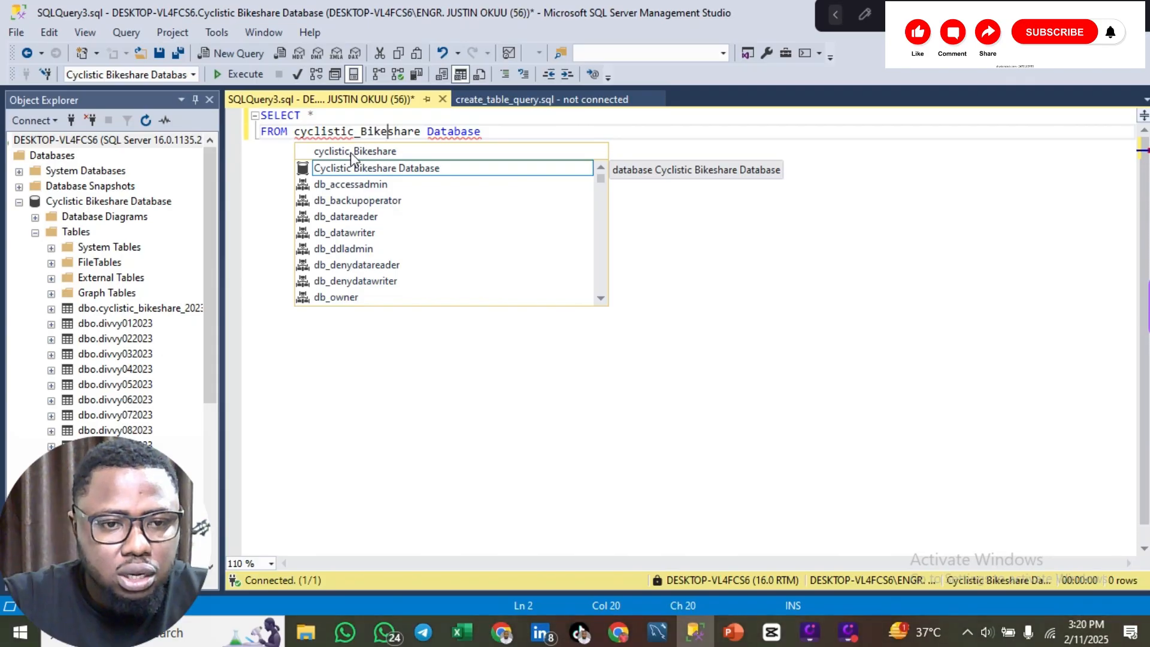
left_click(366, 152)
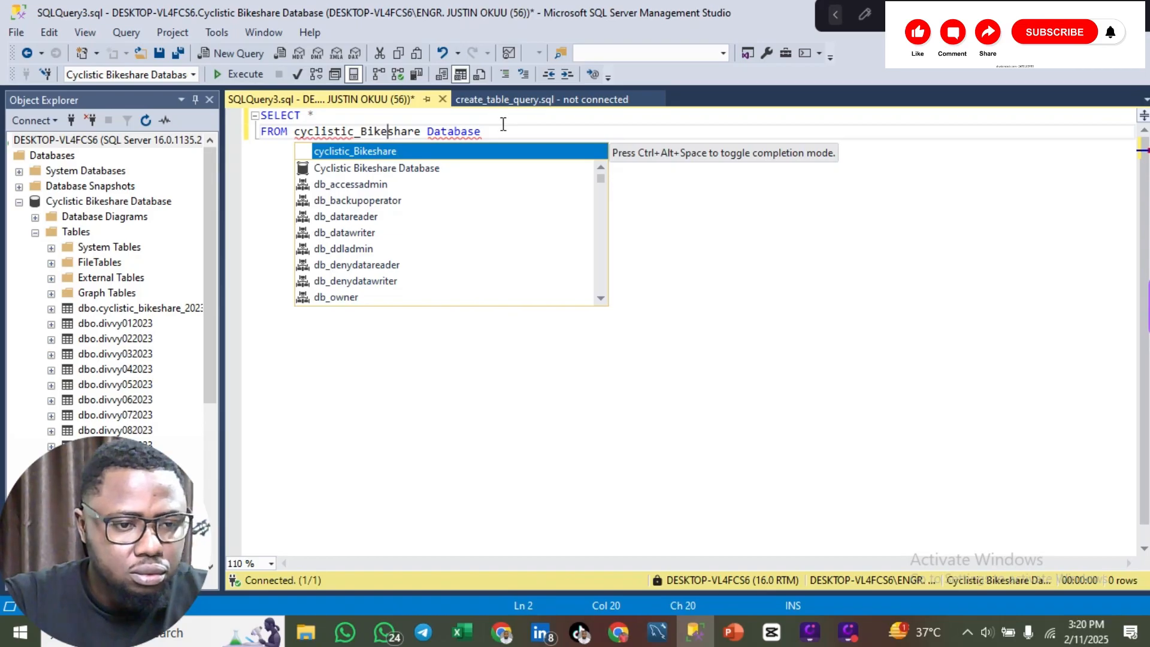
Step: Replace the name after FROM with the table name cyclistic_bikeshare_2023
left_click_drag(492, 137, 308, 134)
key("BackSpace")
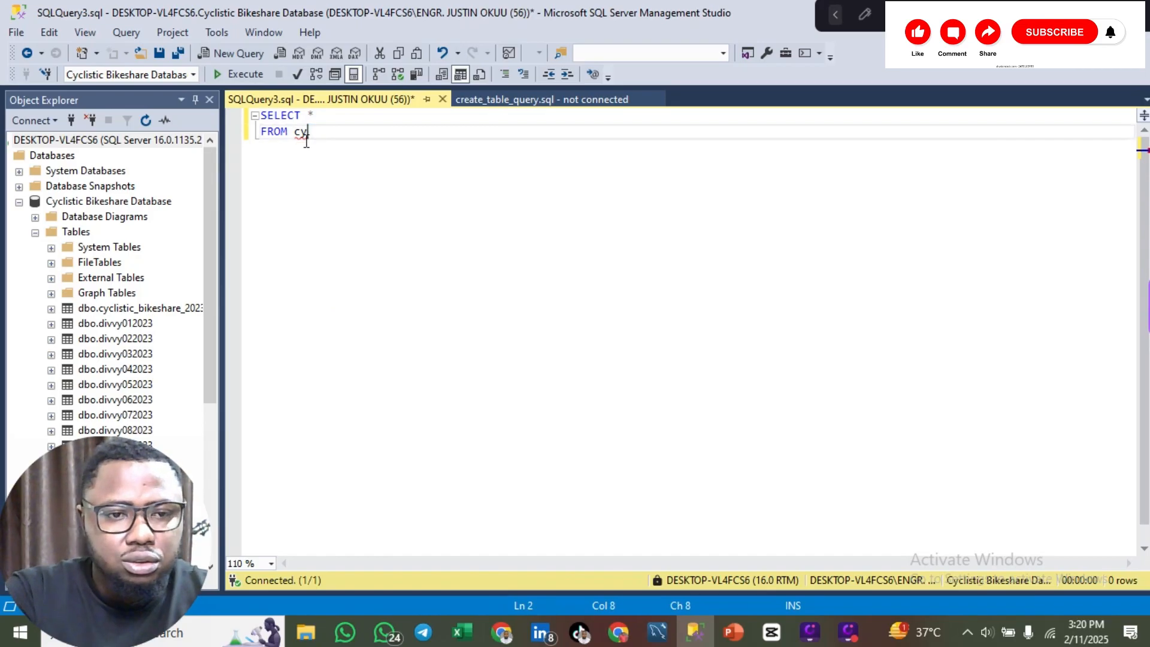
type("clis")
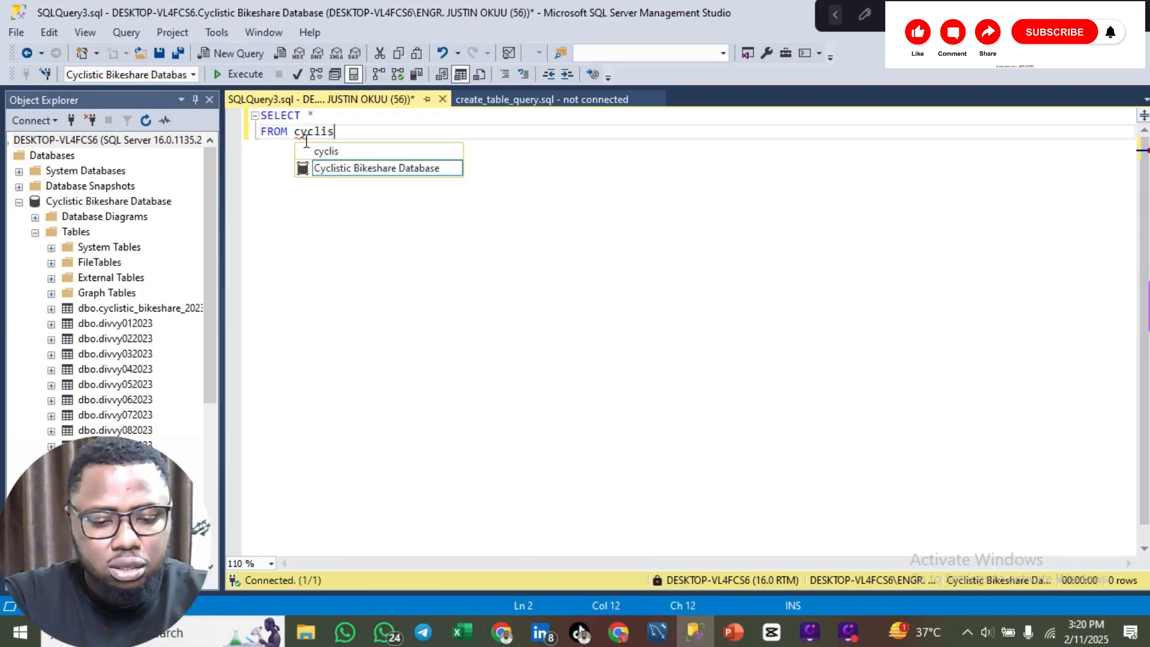
type("tic_b")
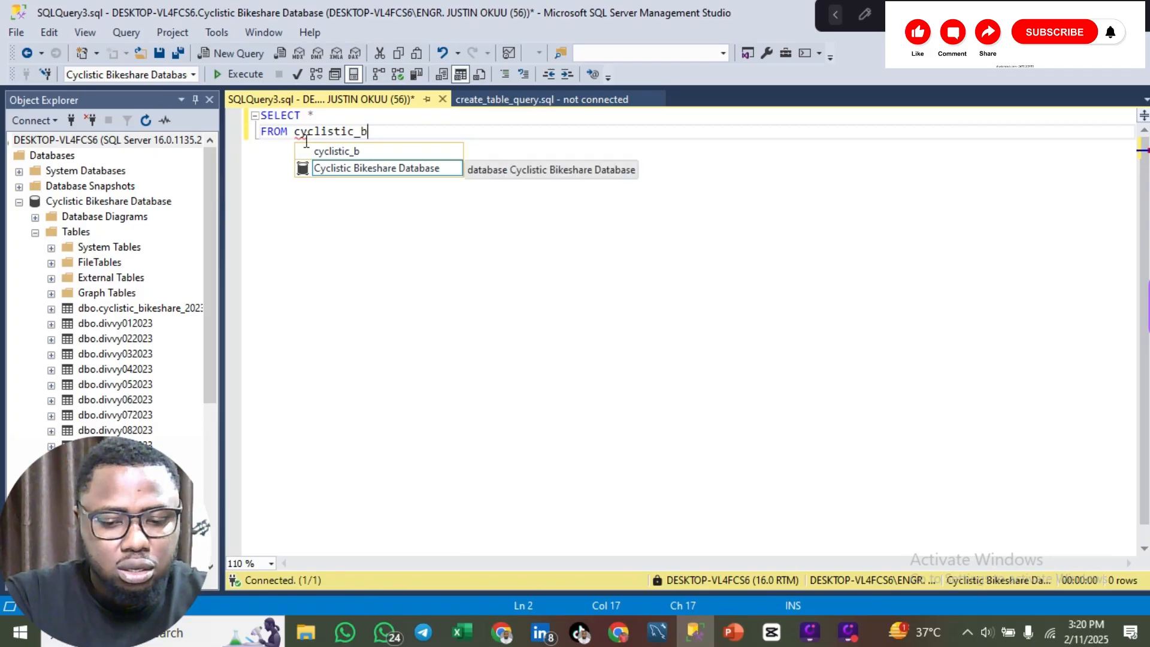
type("ikeshare_")
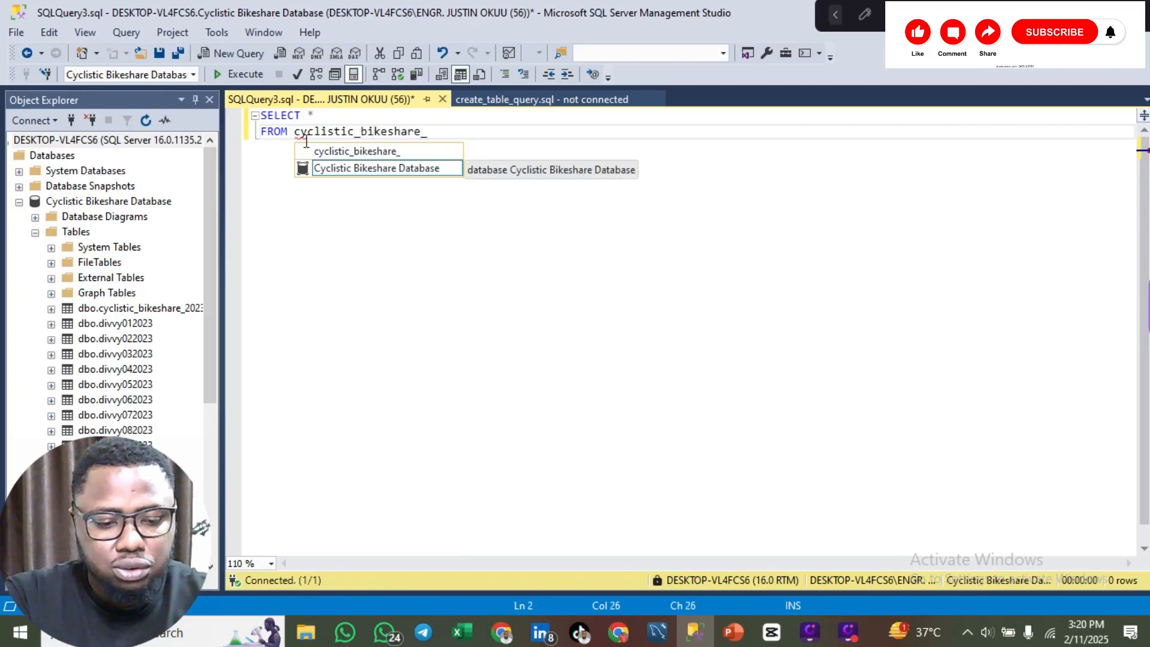
type("2023")
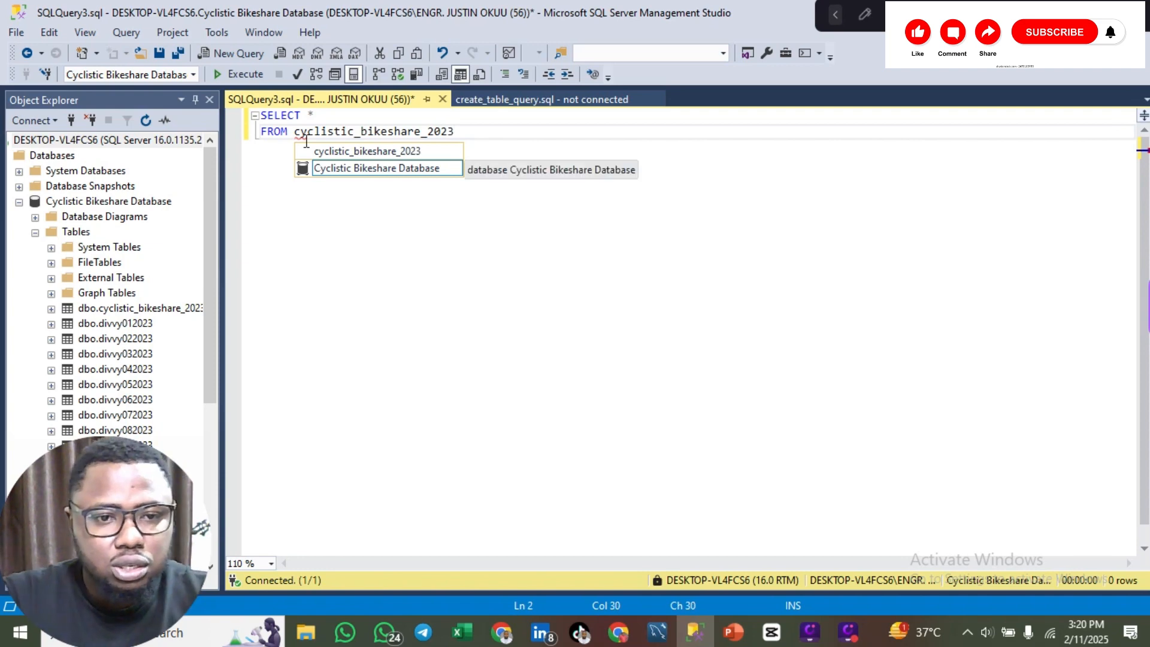
Step: Execute the SELECT query on cyclistic_bikeshare_2023
left_click(296, 231)
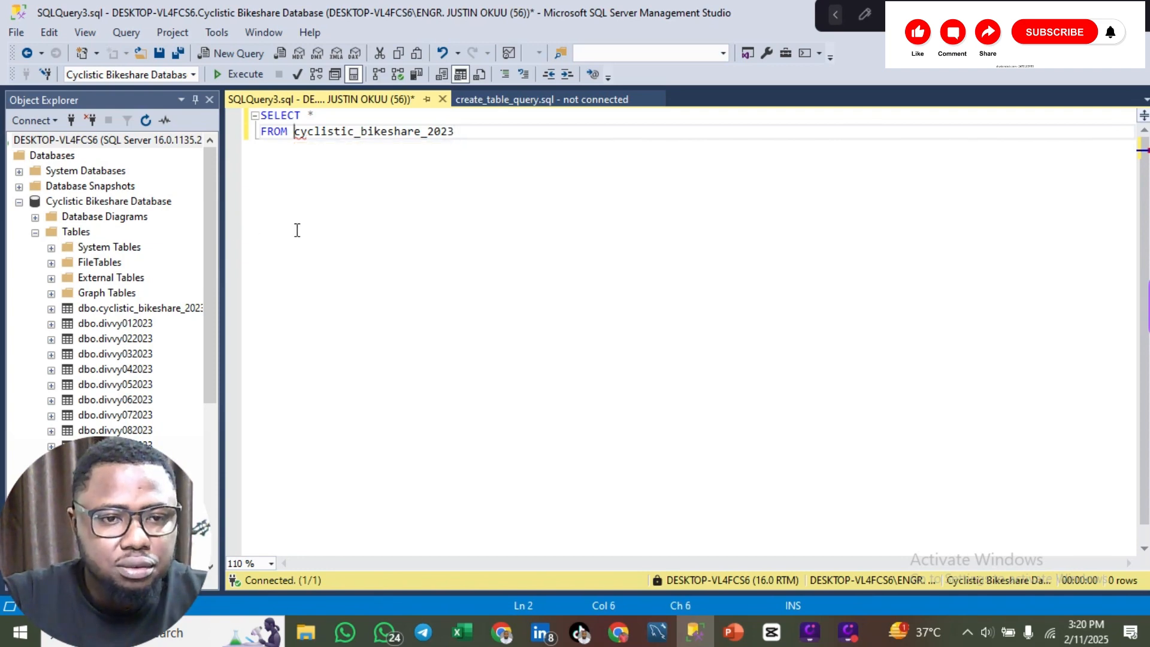
left_click_drag(262, 114, 477, 144)
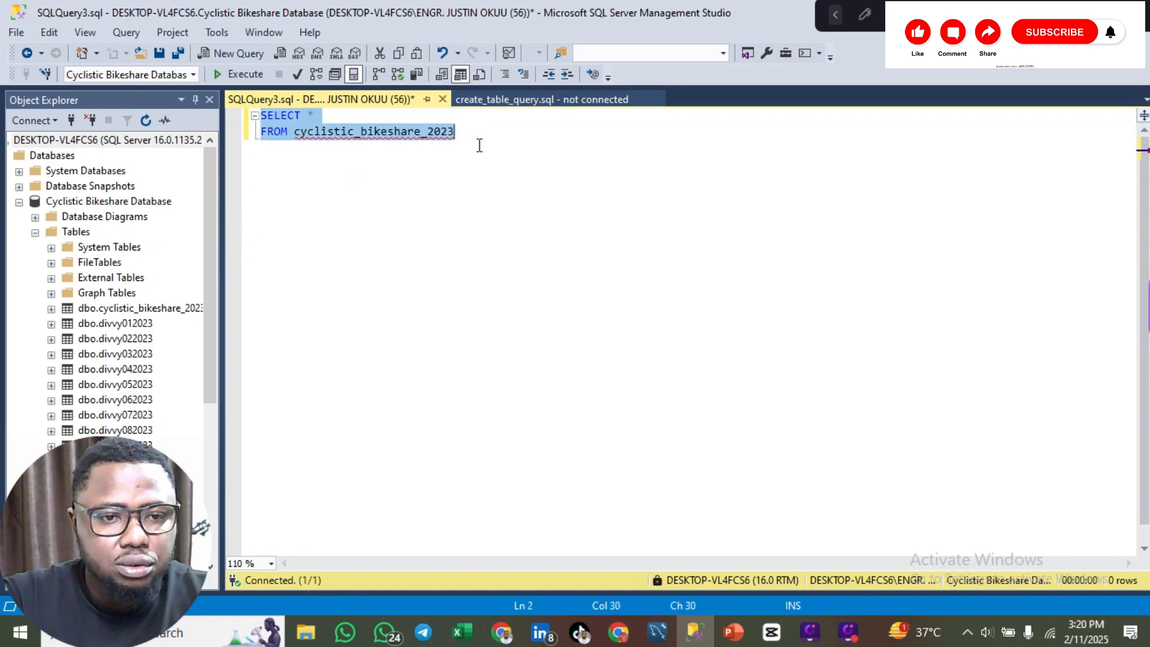
left_click(250, 74)
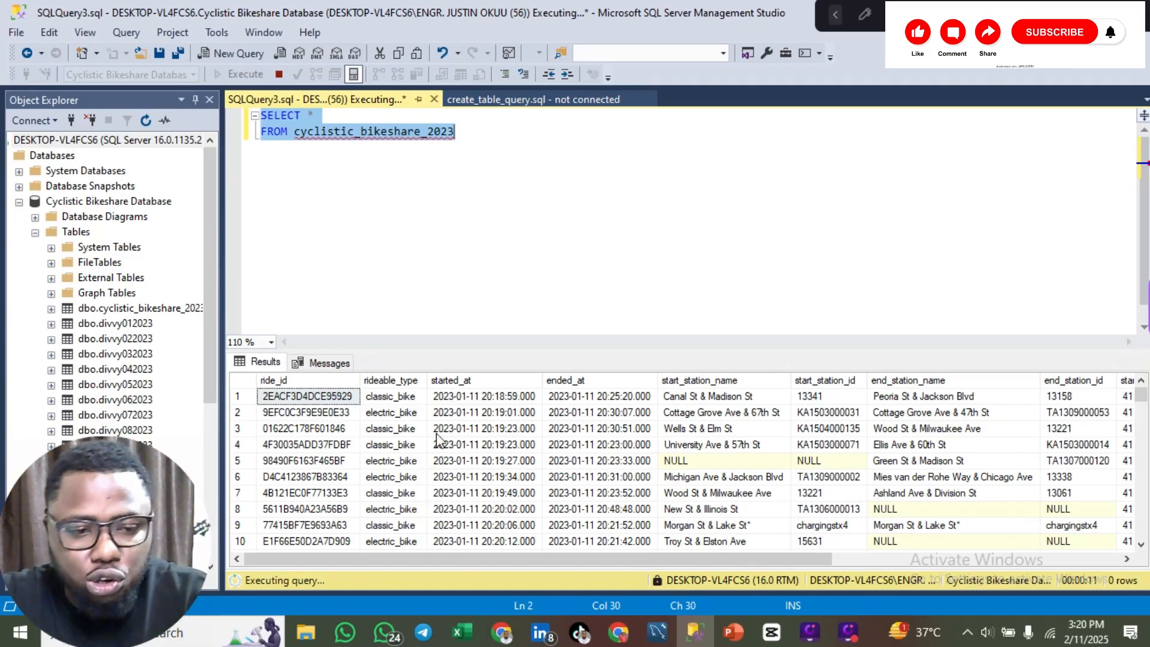
Step: Switch to Excel and bring up a blank workbook
left_click(498, 632)
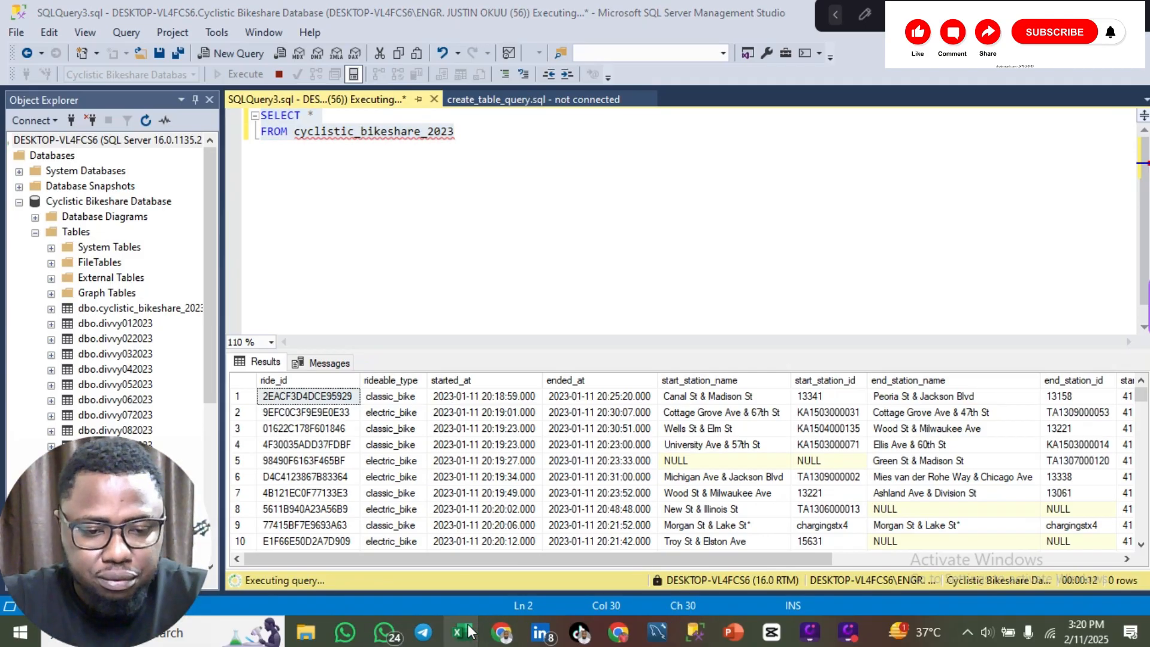
mouse_move(469, 632)
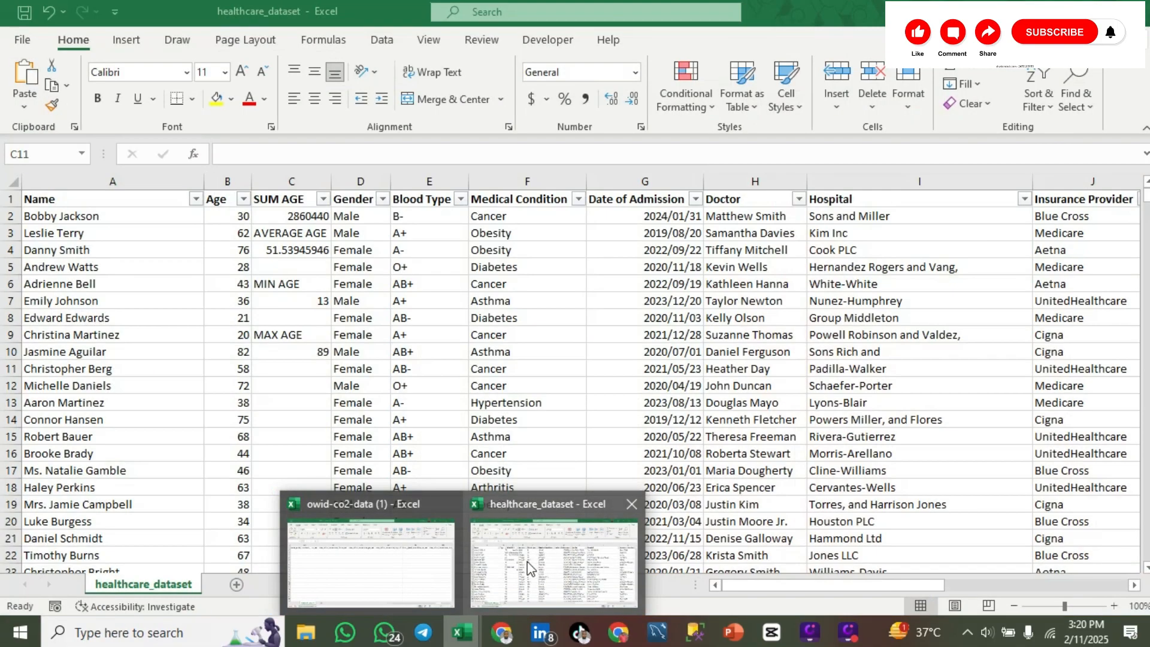
left_click(528, 566)
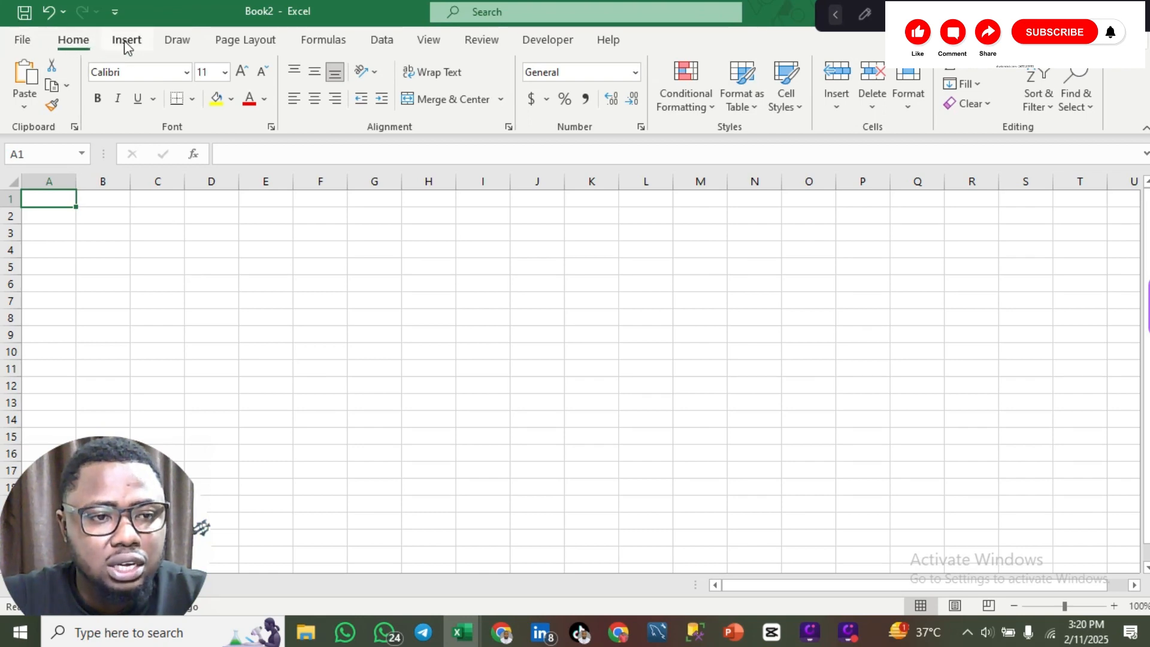
Step: Start a data import from a SQL Server database into the blank workbook and make the Server field ready for entry
left_click(127, 41)
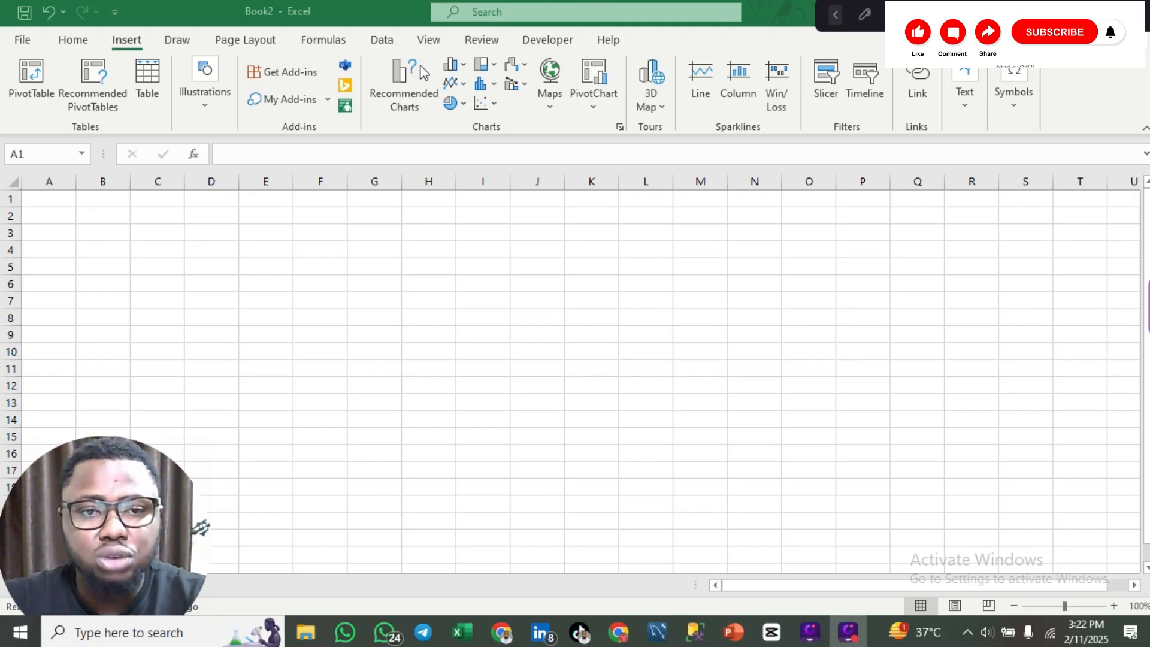
left_click(384, 40)
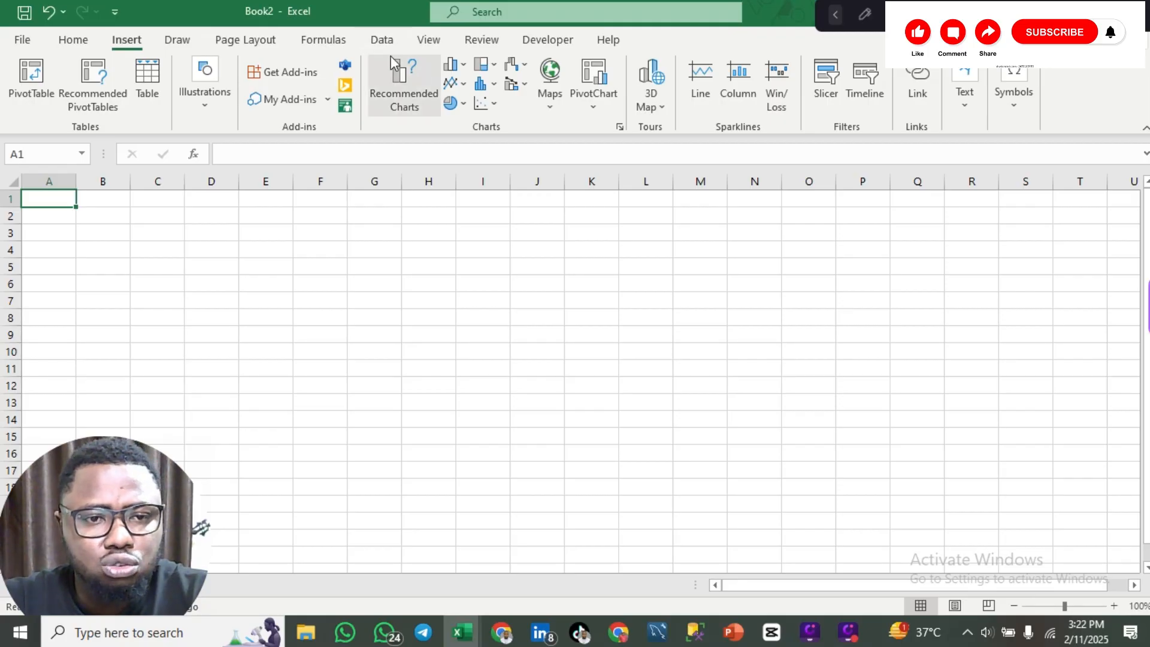
left_click(384, 43)
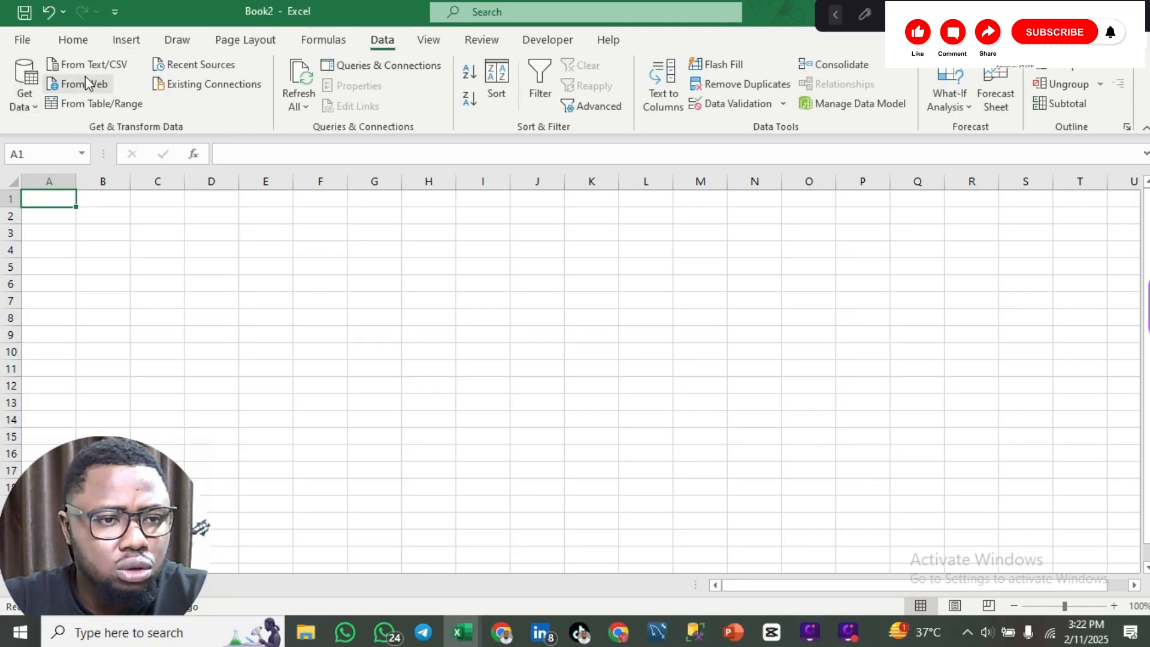
left_click(32, 101)
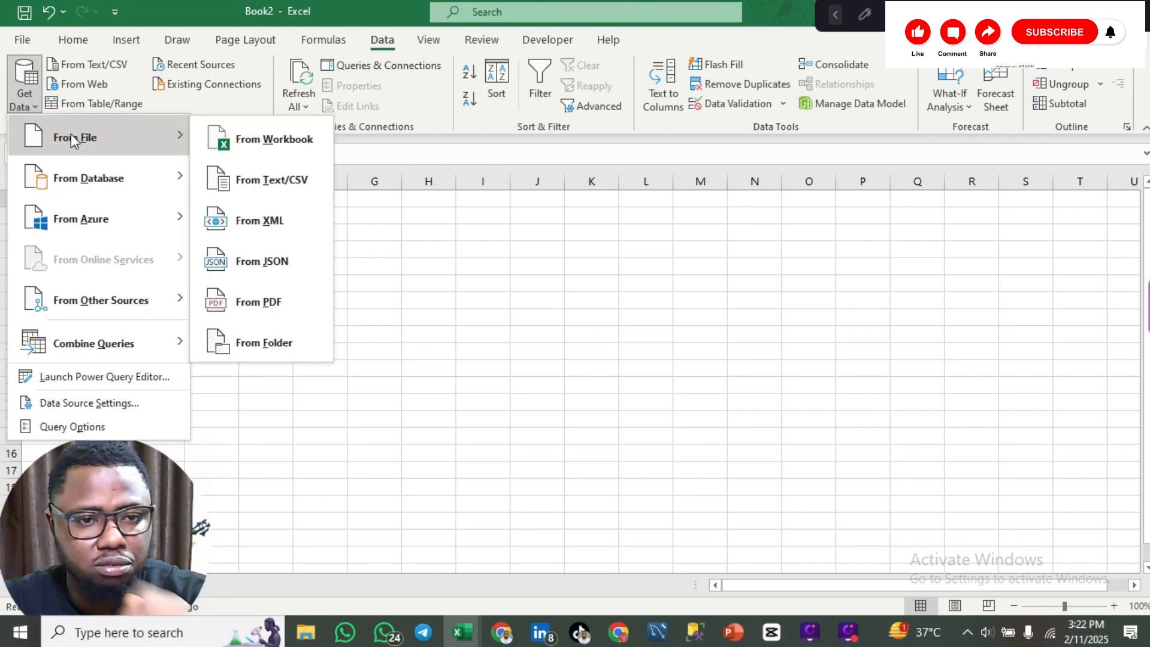
mouse_move(74, 173)
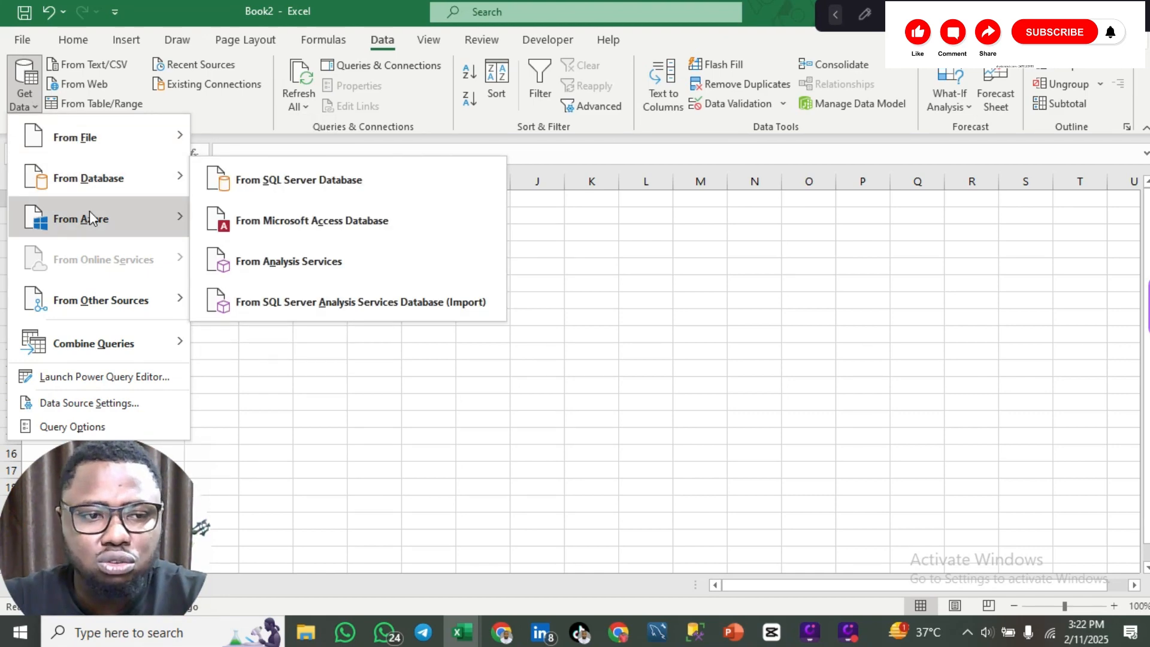
mouse_move(91, 217)
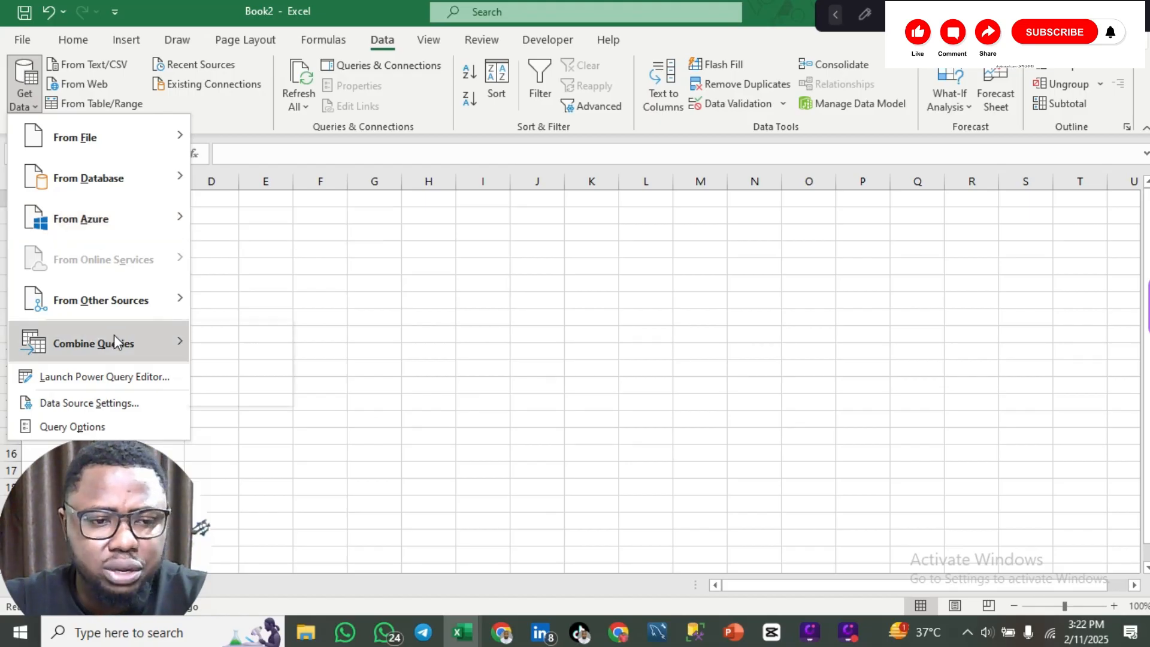
mouse_move(113, 334)
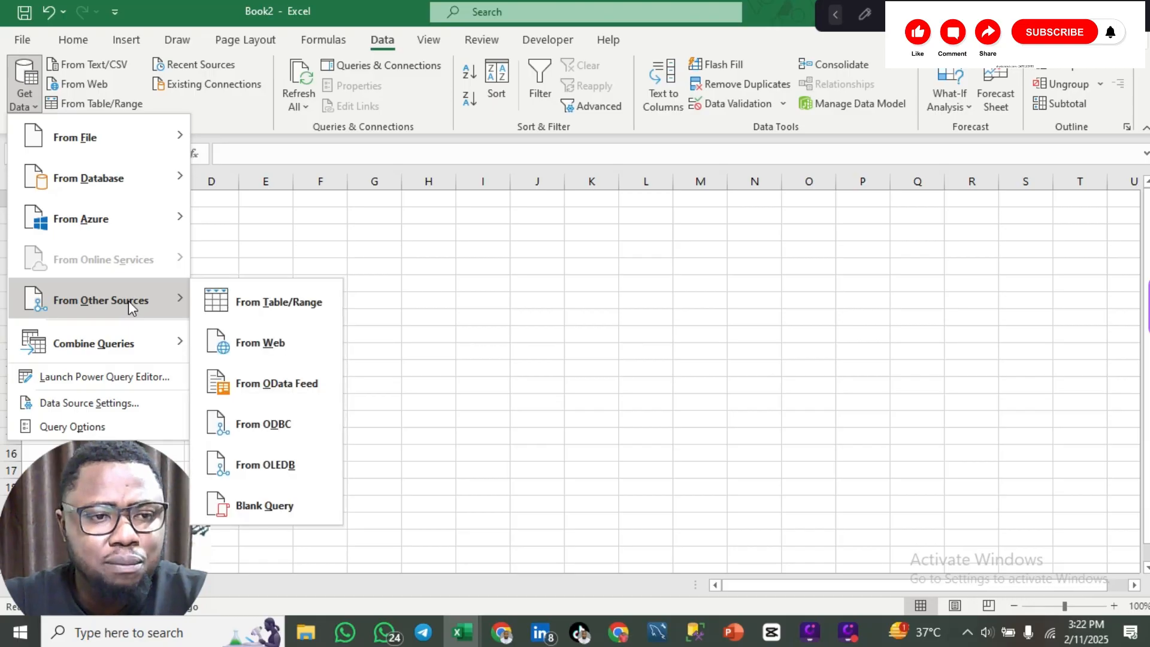
mouse_move(142, 188)
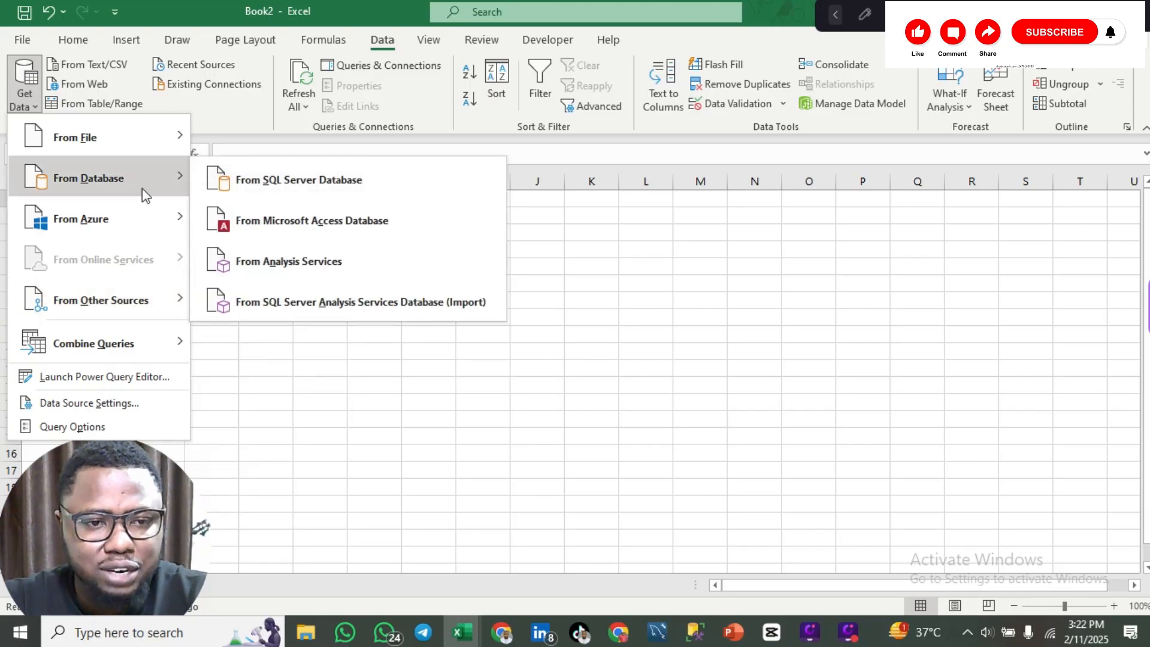
left_click(298, 184)
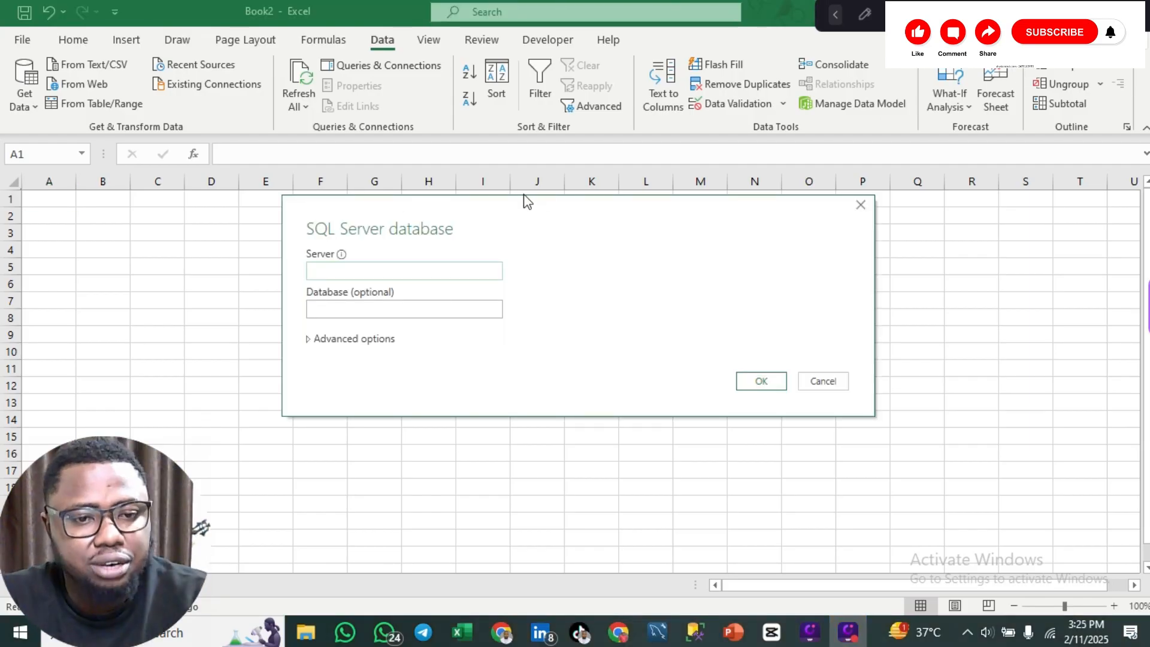
left_click(455, 268)
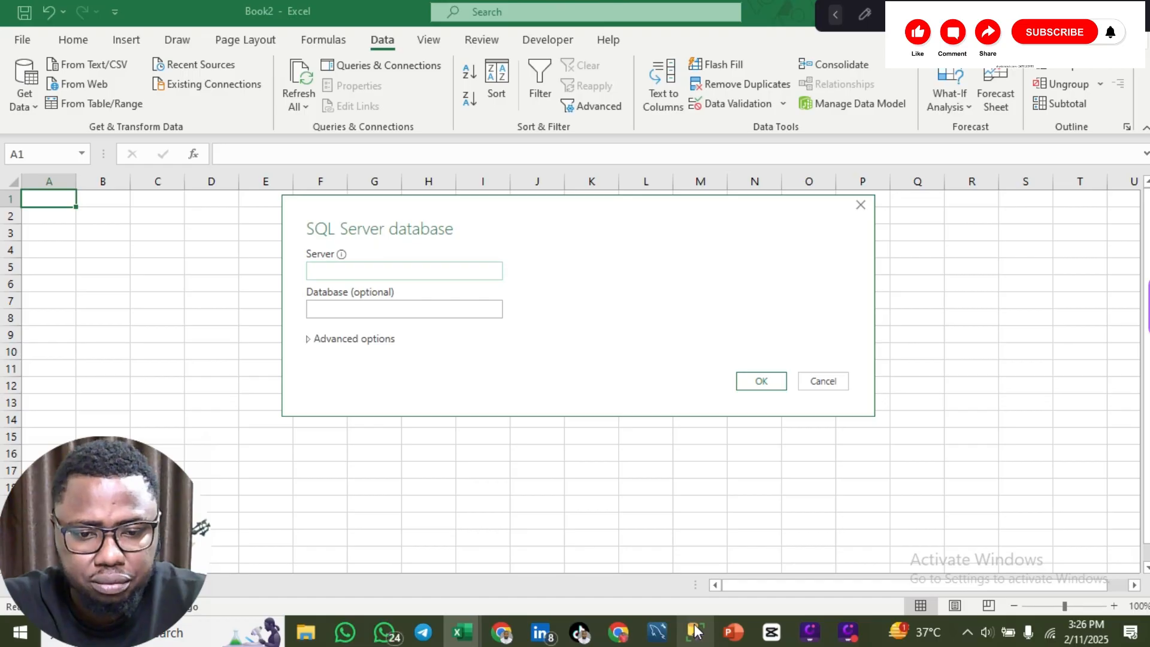
Step: Switch to SQL Server Management Studio and copy the server name from the Connect to Server dialog, leaving the dialog without connecting
mouse_move(698, 612)
left_click(697, 587)
key("ctrl+a")
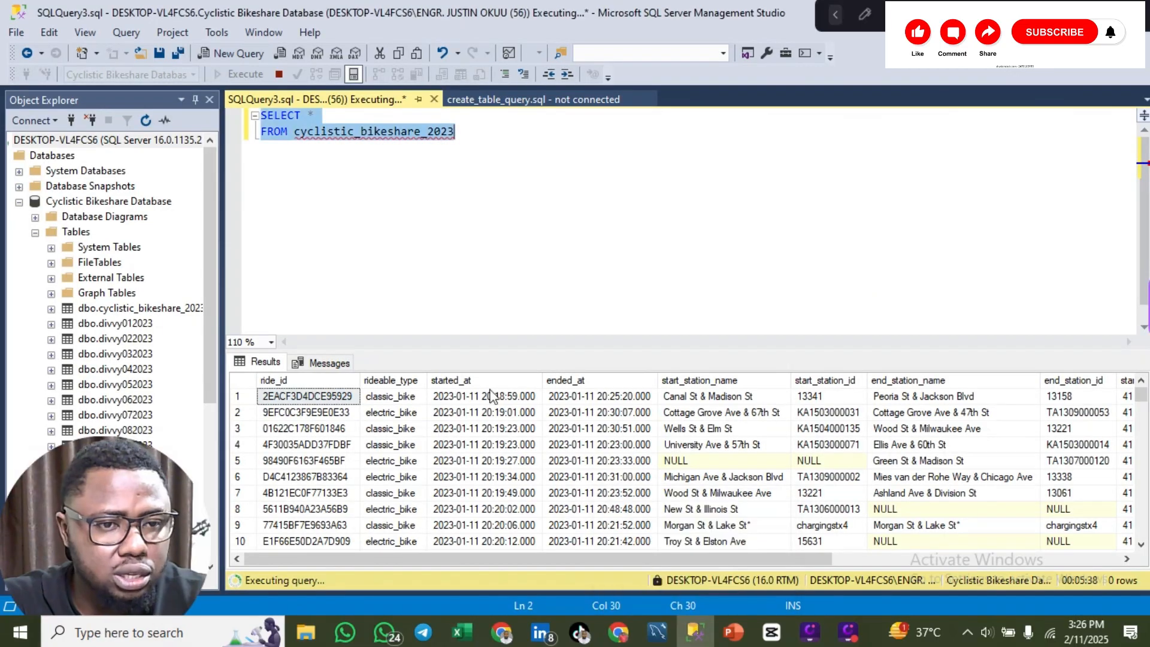
left_click(90, 139)
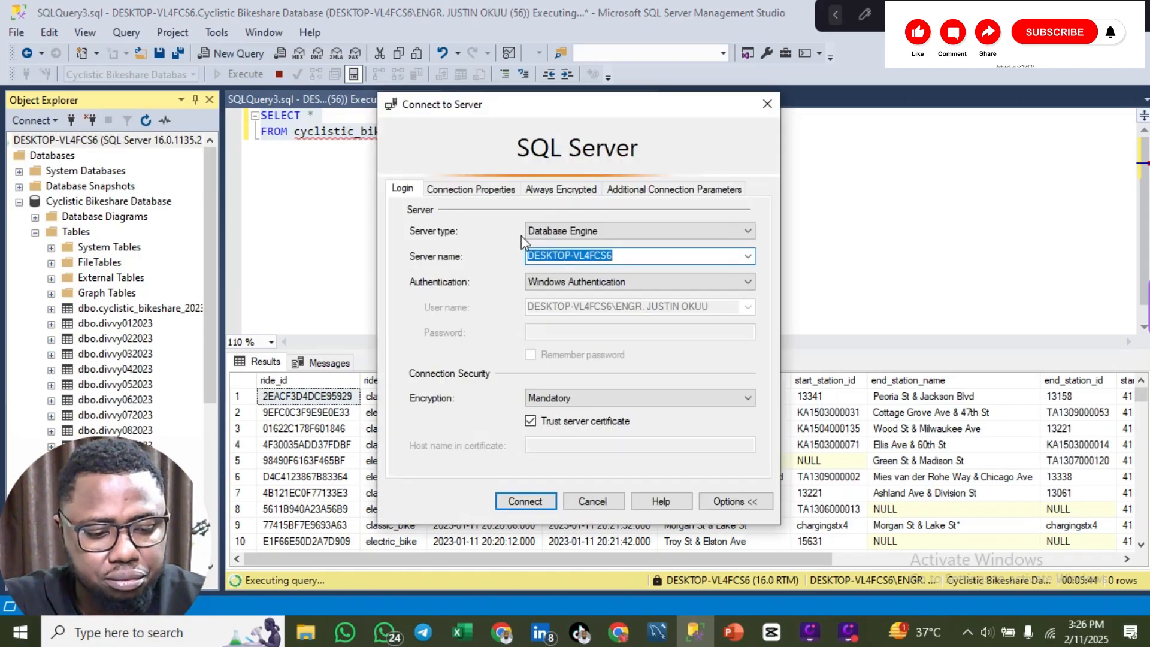
left_click(767, 103)
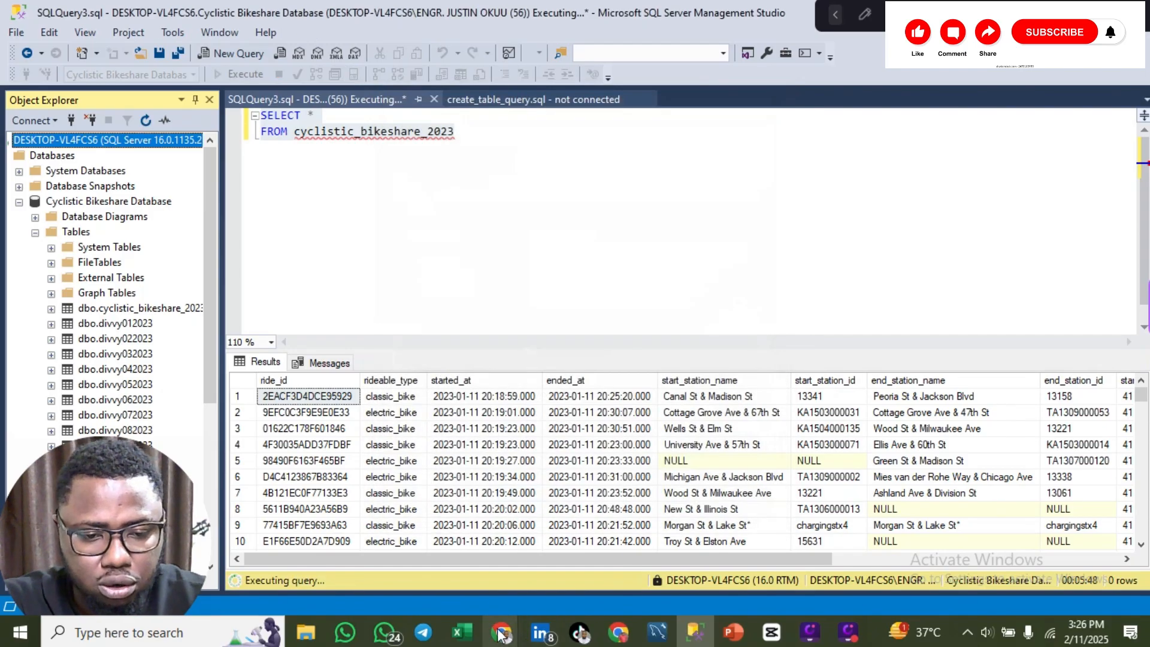
Step: Return to the Book2 workbook in Excel and enter DESKTOP-VL4FCS6 as the server for the SQL Server import
mouse_move(461, 631)
left_click(646, 566)
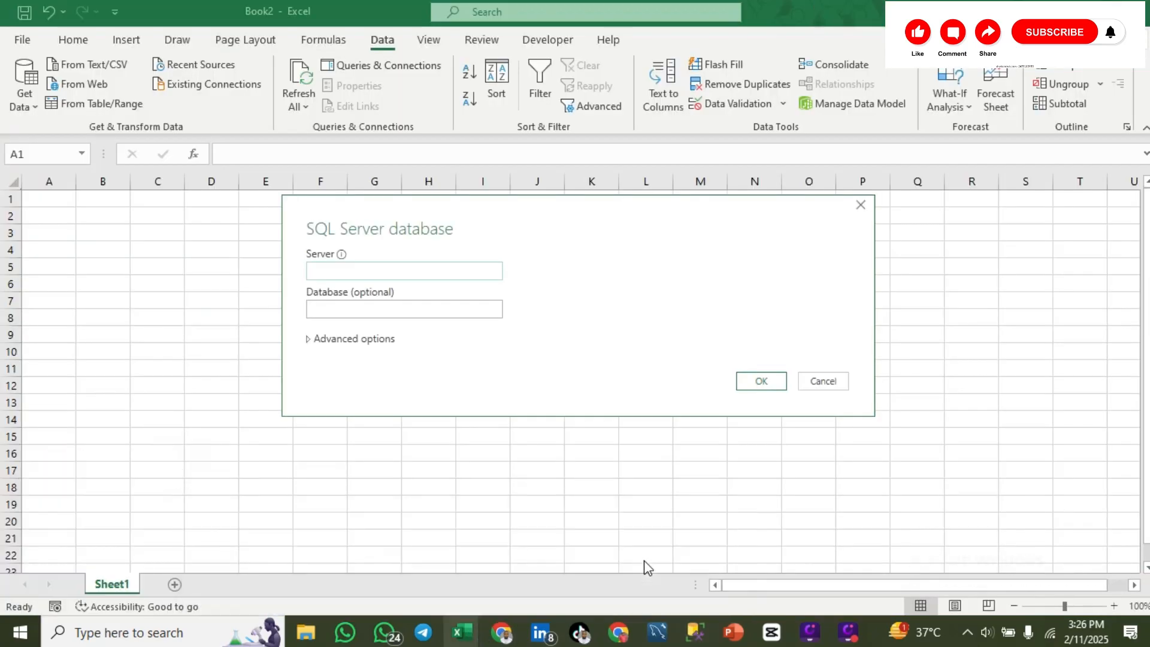
left_click(458, 270)
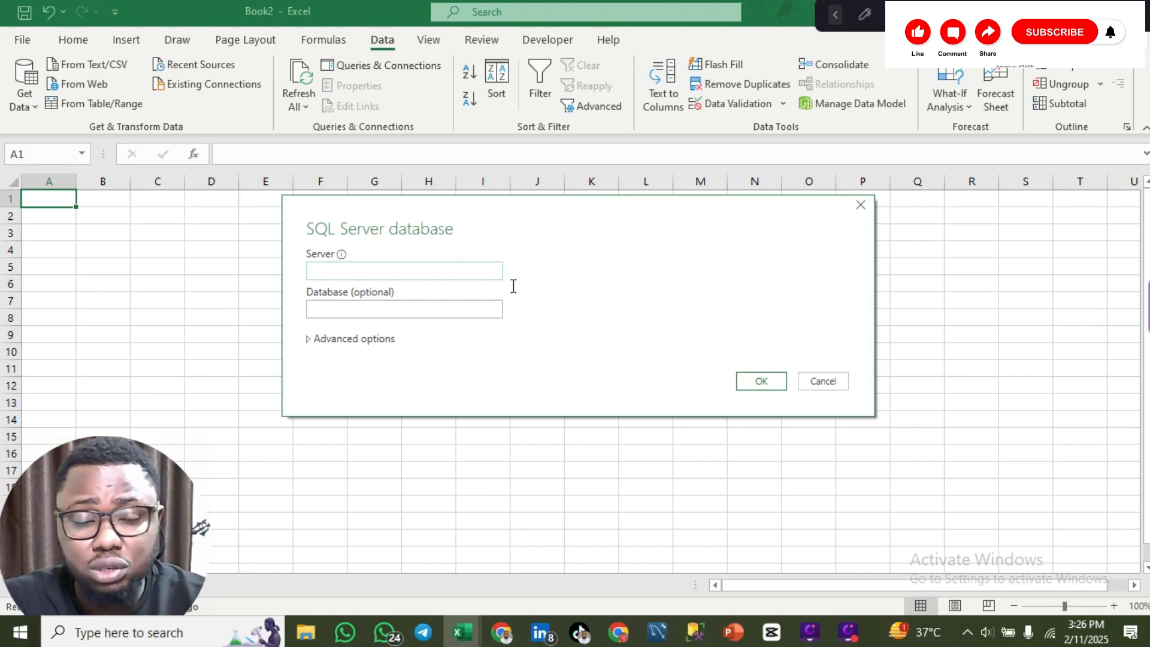
type("DESKTOP-VL4FCS6")
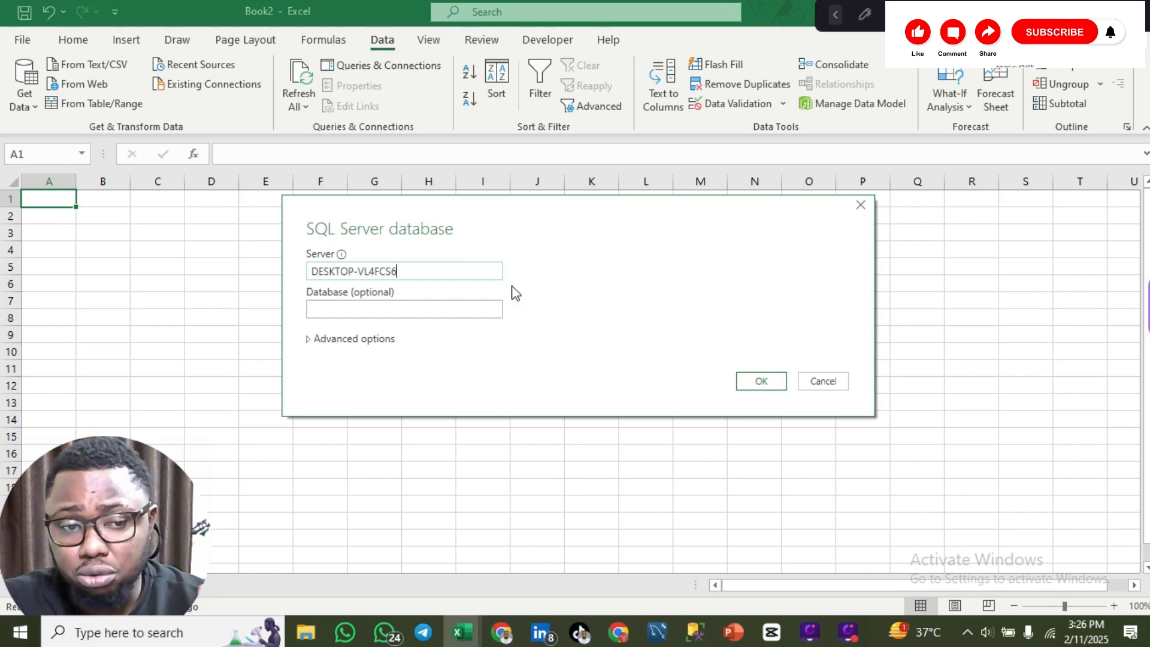
left_click(459, 309)
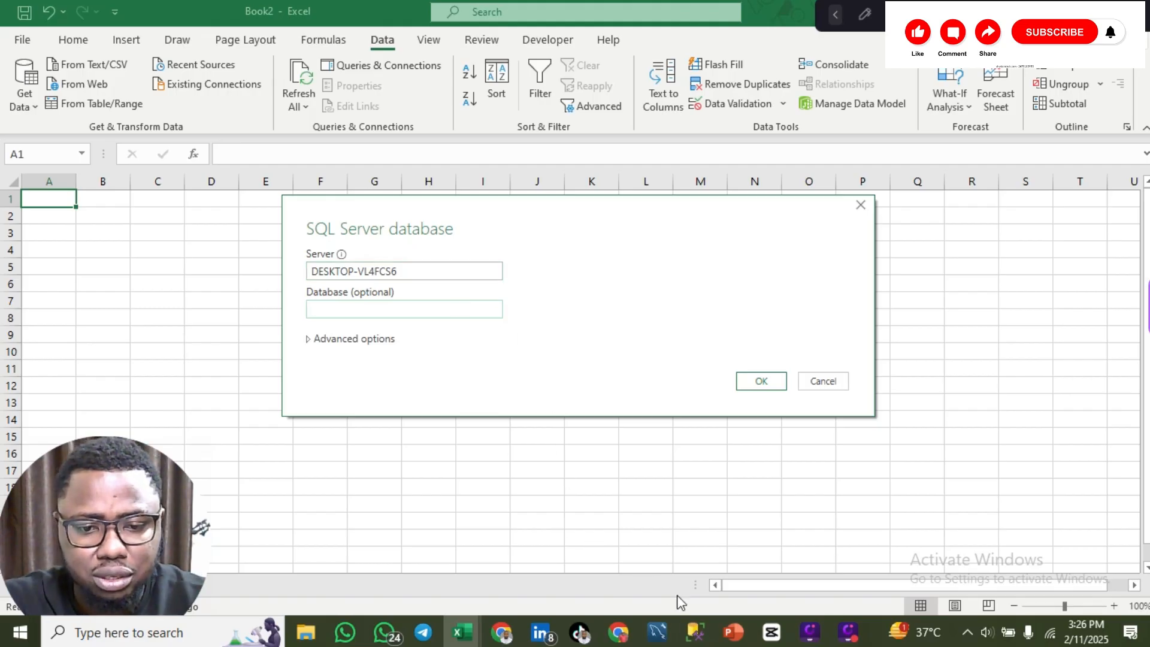
Step: Switch to SQL Server Management Studio and copy the name of the Cyclistic Bikeshare Database without renaming it
mouse_move(695, 633)
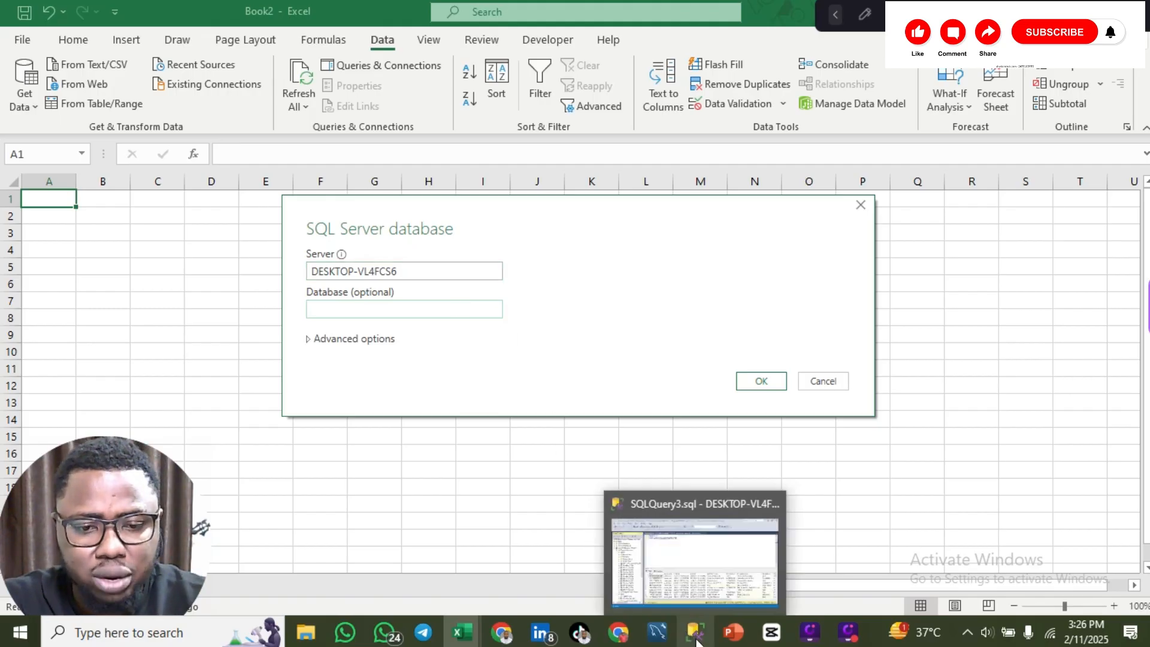
left_click(689, 581)
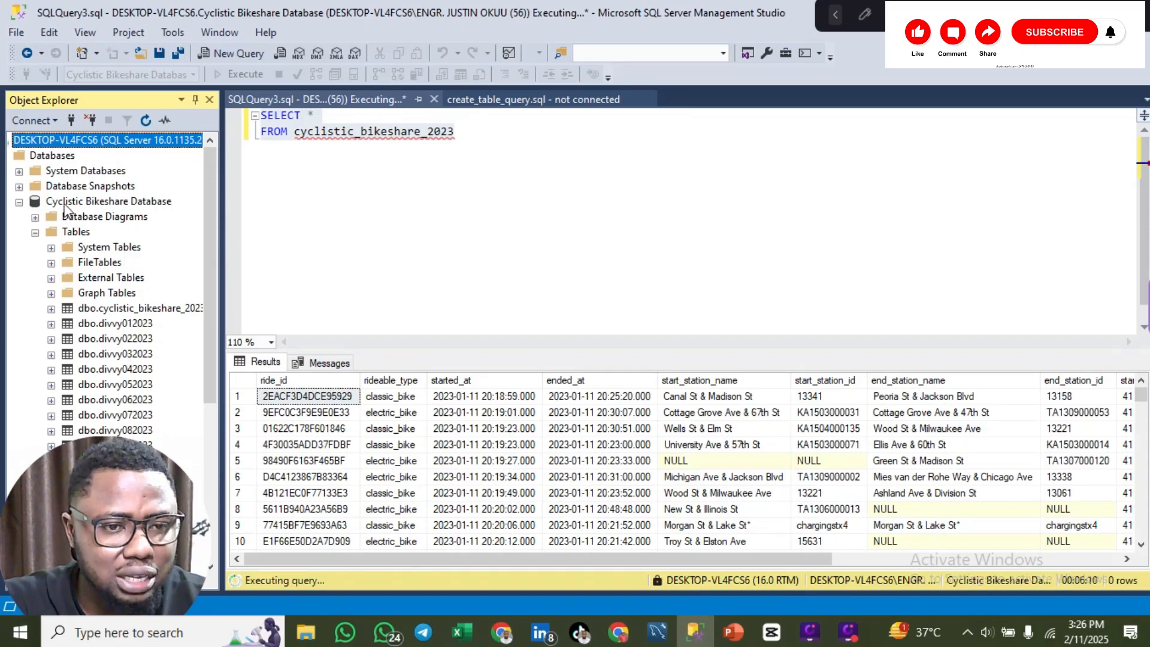
left_click(65, 206)
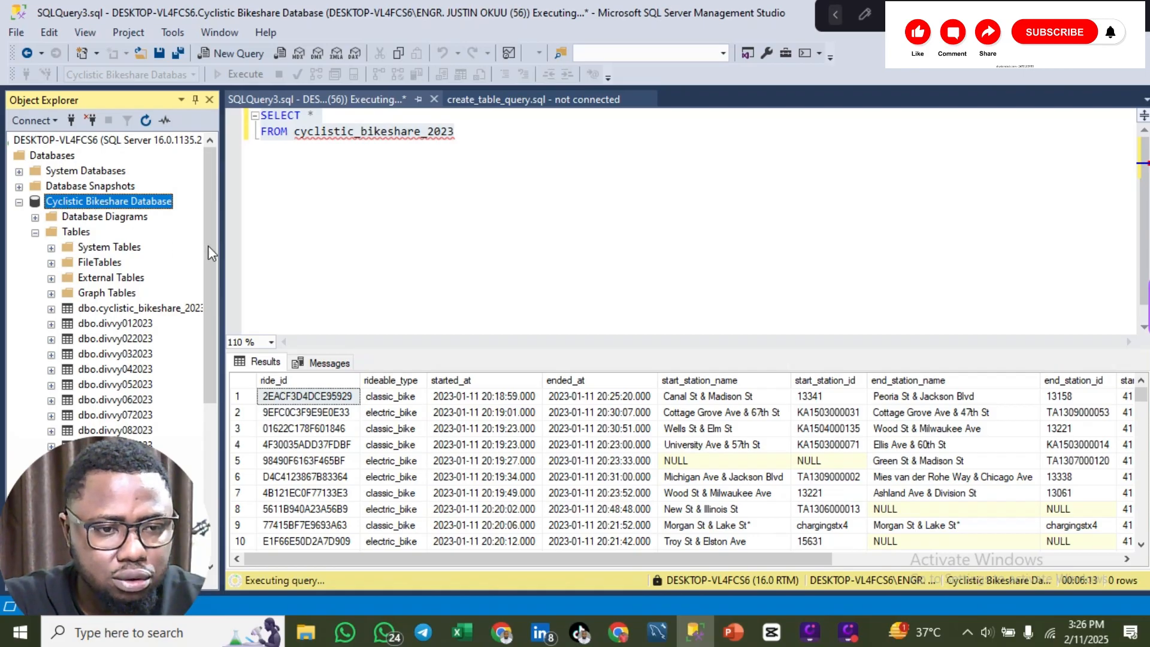
key("shift+F10")
mouse_move(210, 261)
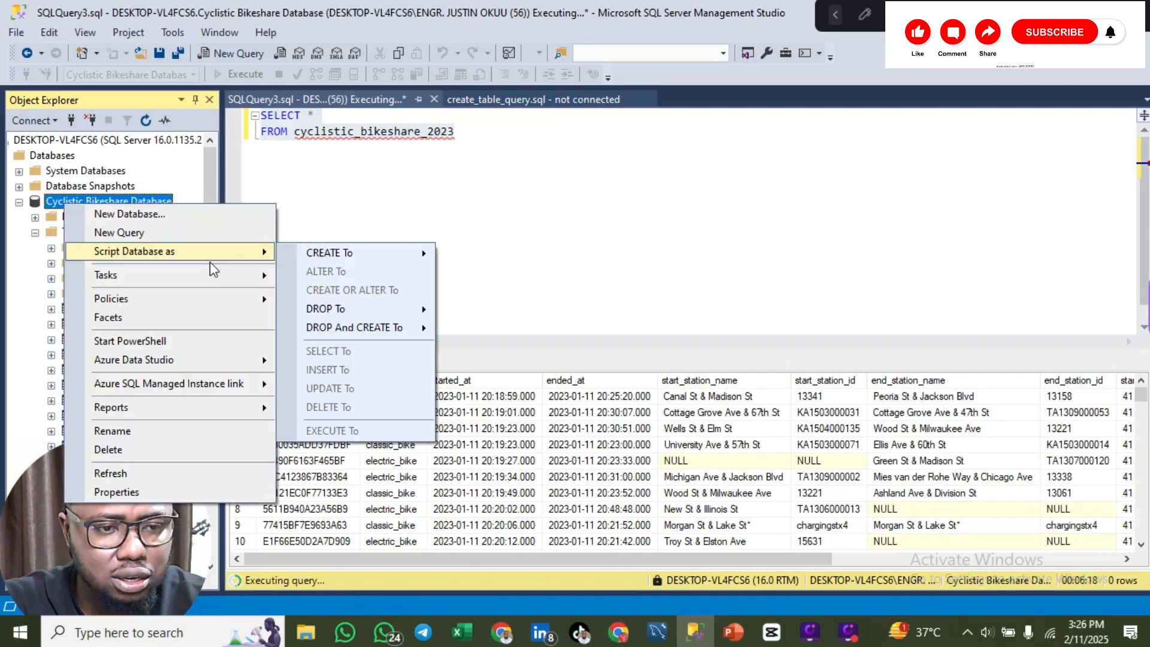
left_click(164, 430)
key("ctrl+c")
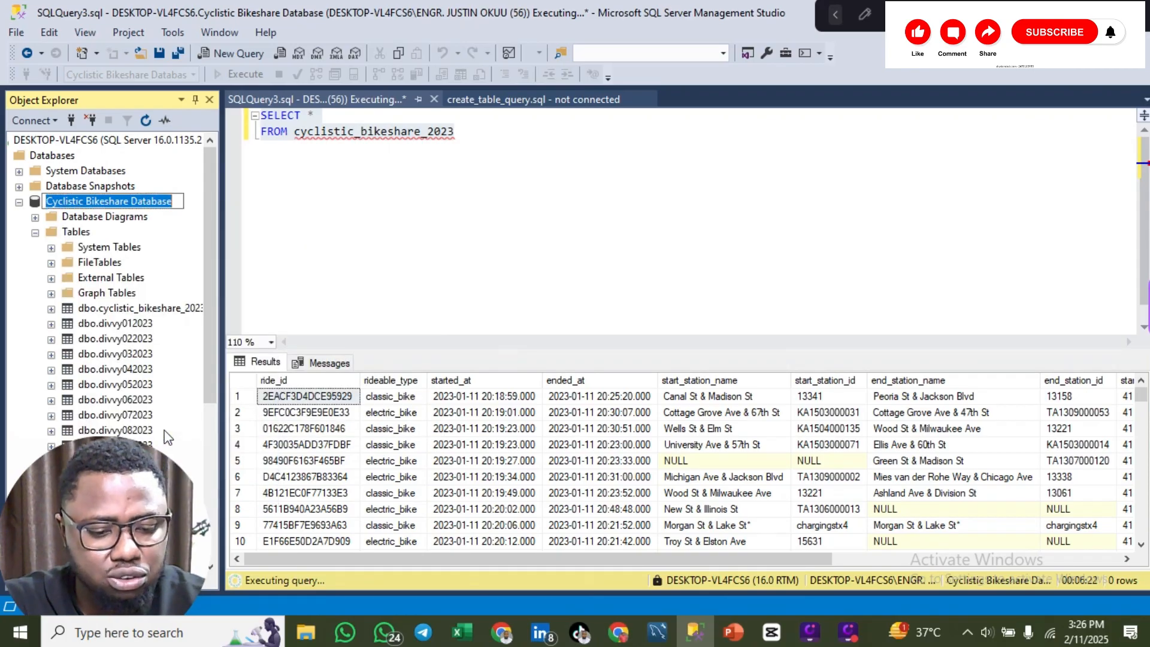
left_click(181, 232)
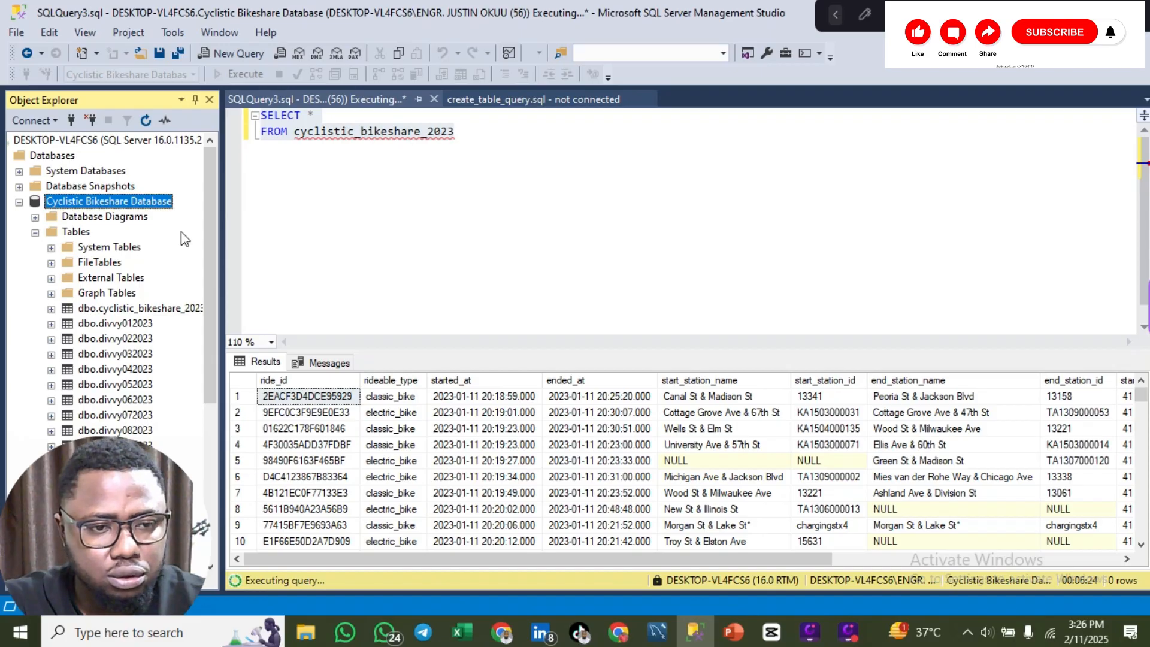
Step: Return to Book2 in Excel, enter Cyclistic Bikeshare Database as the database and connect to the server
mouse_move(471, 642)
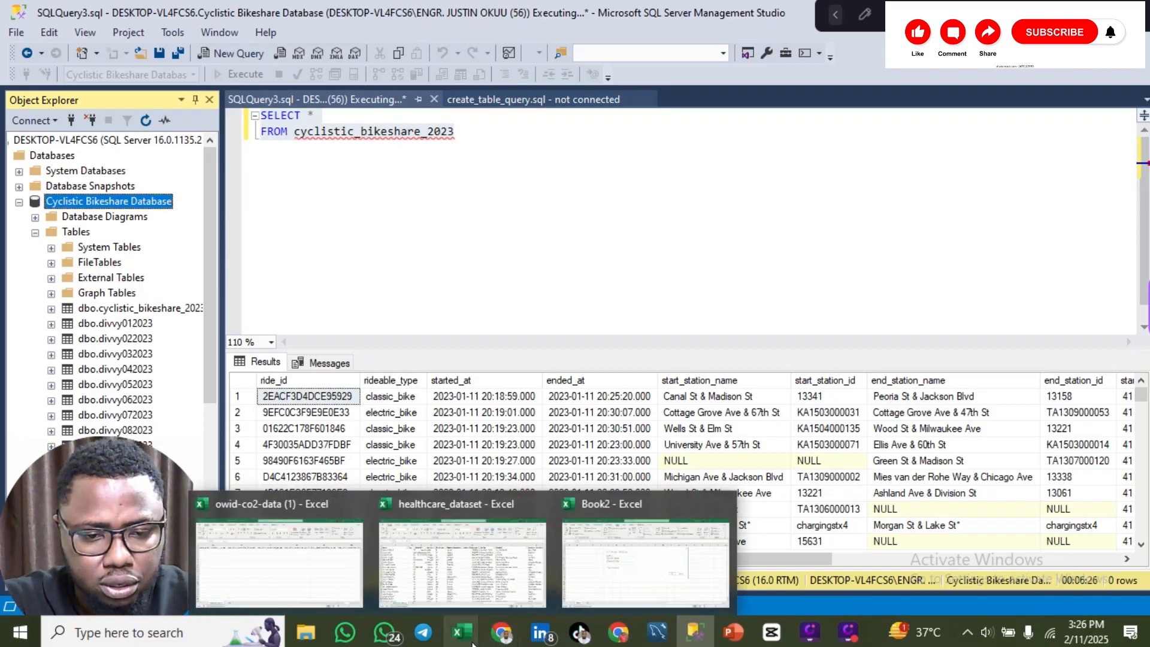
left_click(580, 598)
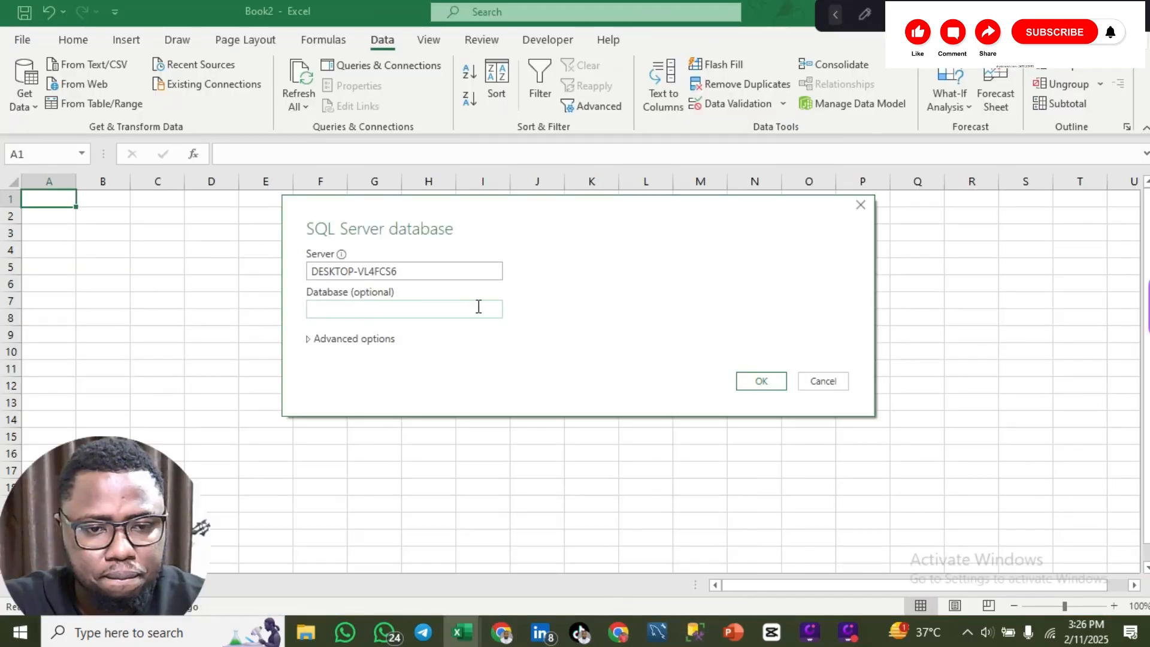
left_click(478, 308)
key("ctrl+v")
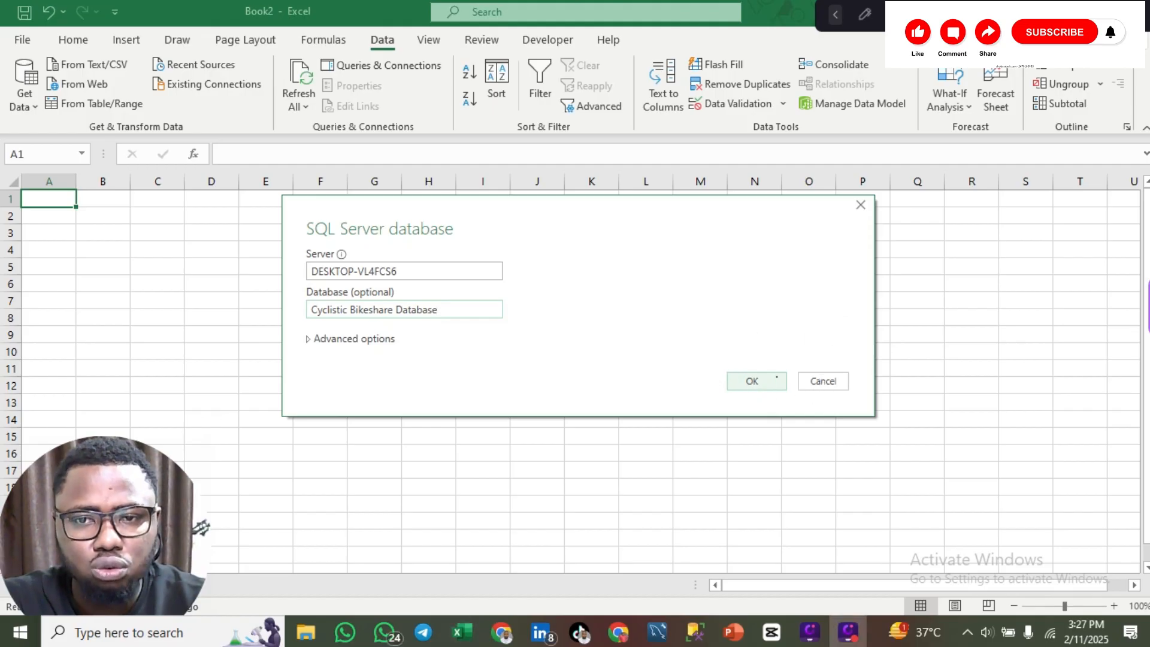
key("Return")
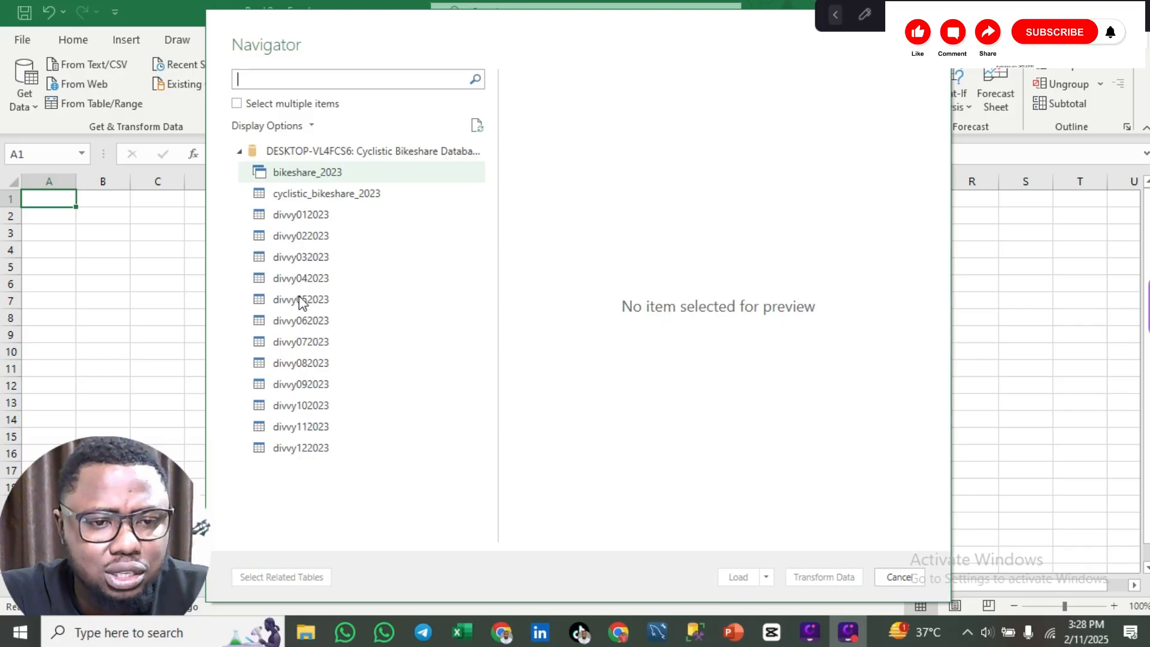
Step: Preview the bikeshare_2023 view from the database and open it in Power Query for transformation
left_click(296, 181)
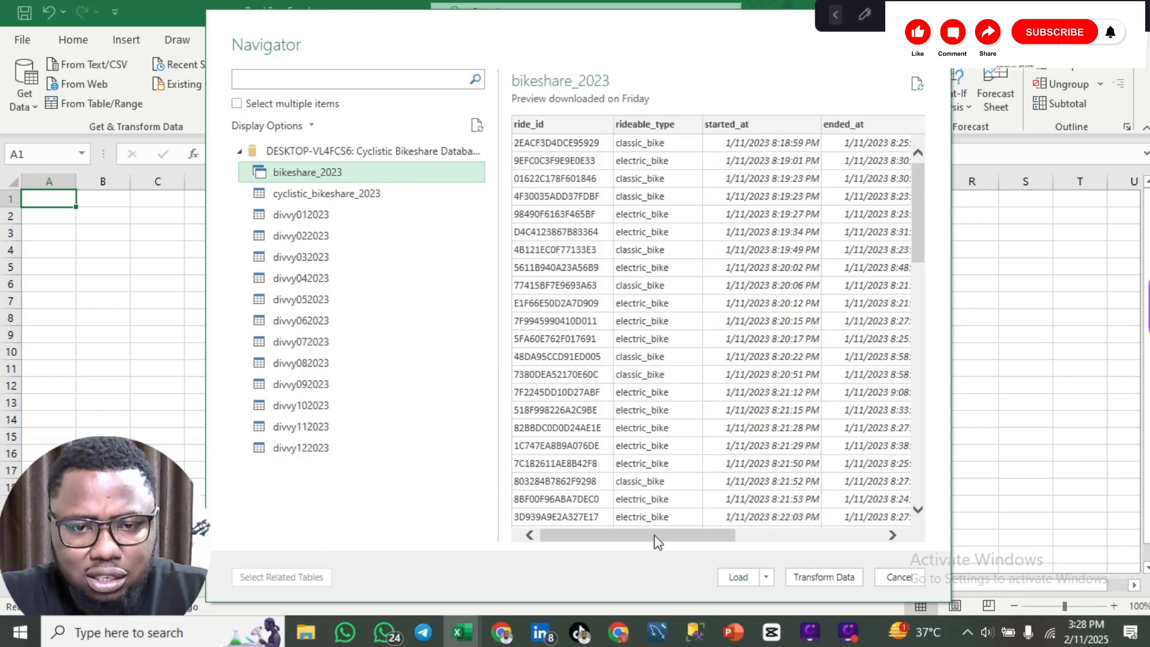
left_click_drag(658, 542, 542, 555)
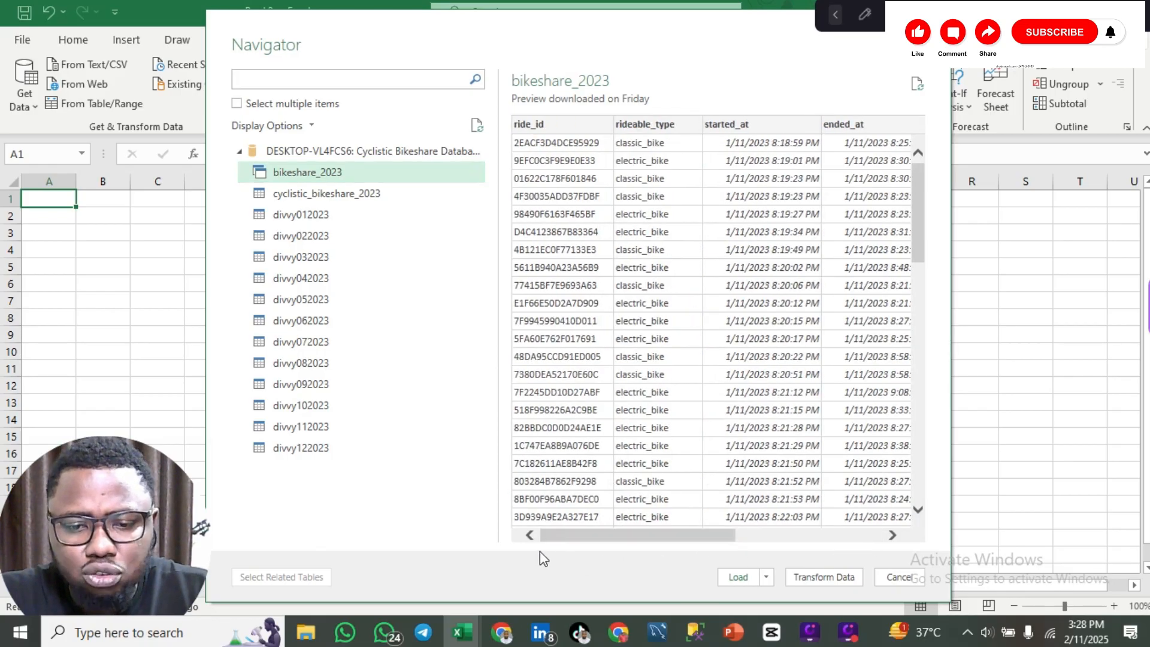
left_click(806, 577)
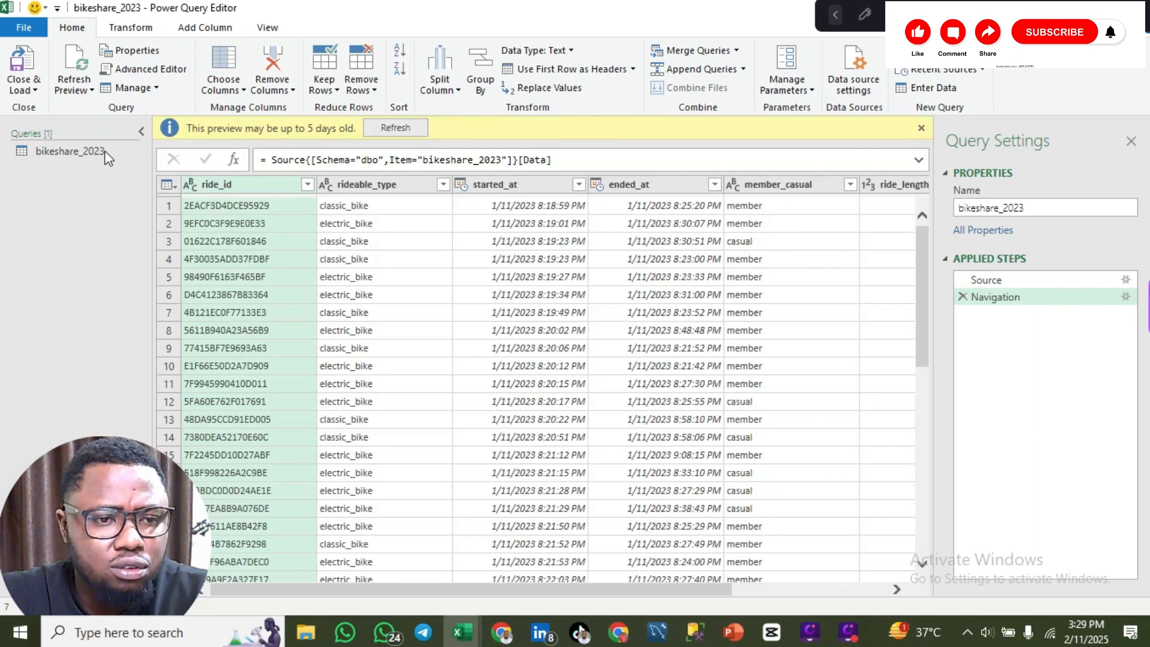
Step: Close the query editor and load the bikeshare_2023 query as a PivotChart on a new worksheet
left_click(106, 157)
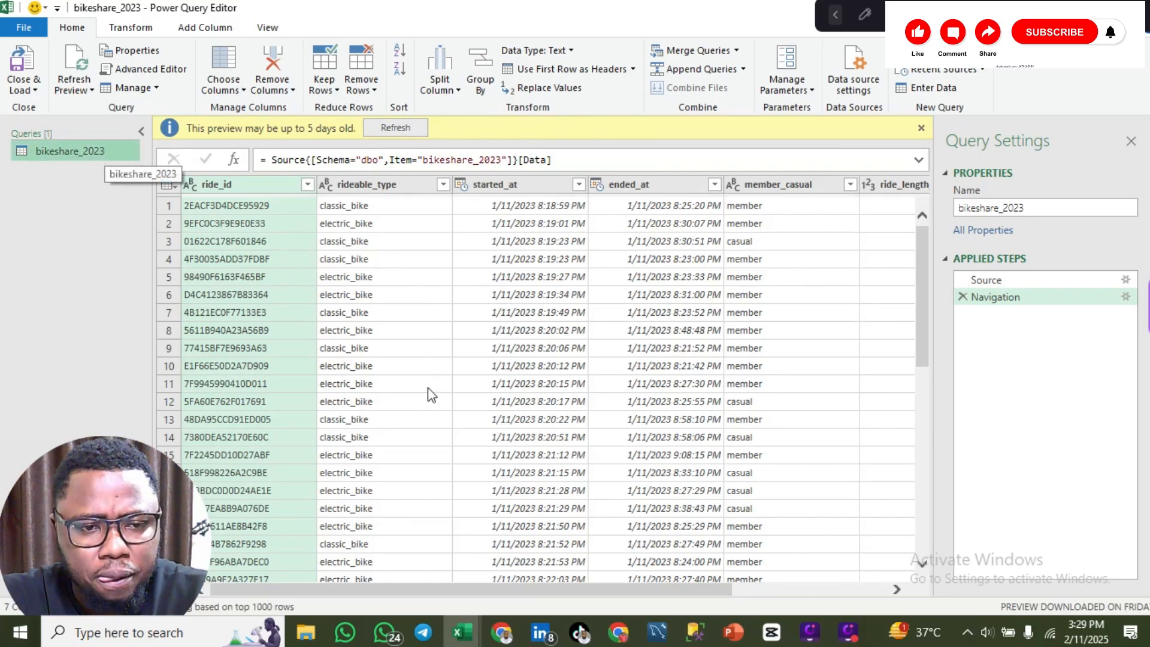
left_click(35, 93)
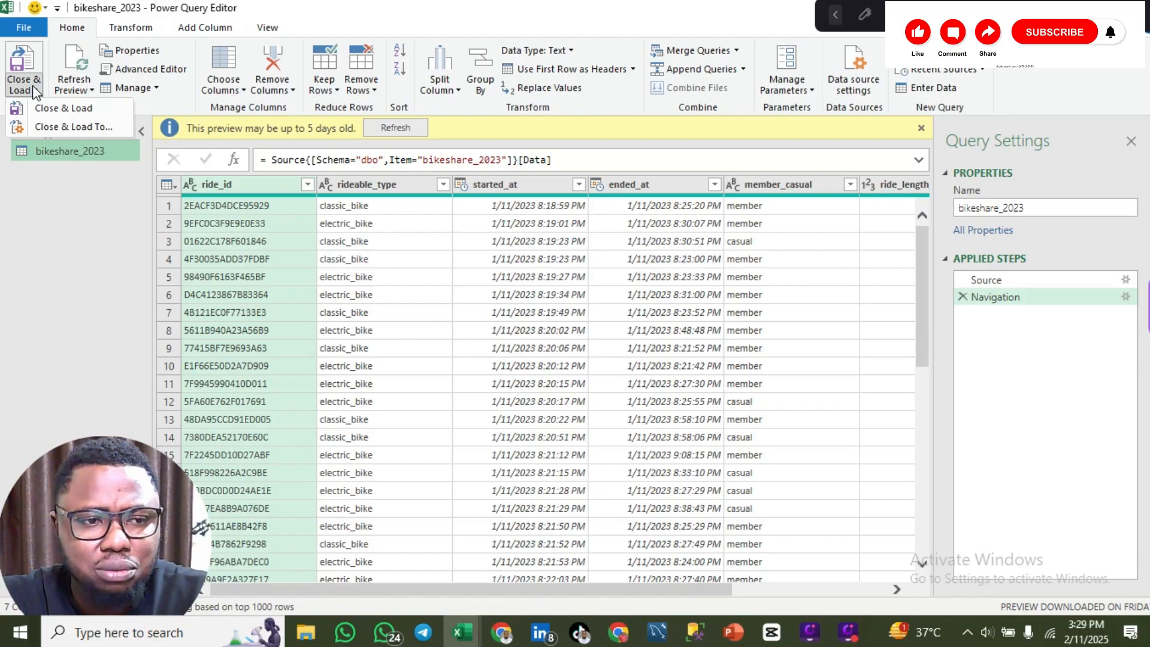
left_click(73, 127)
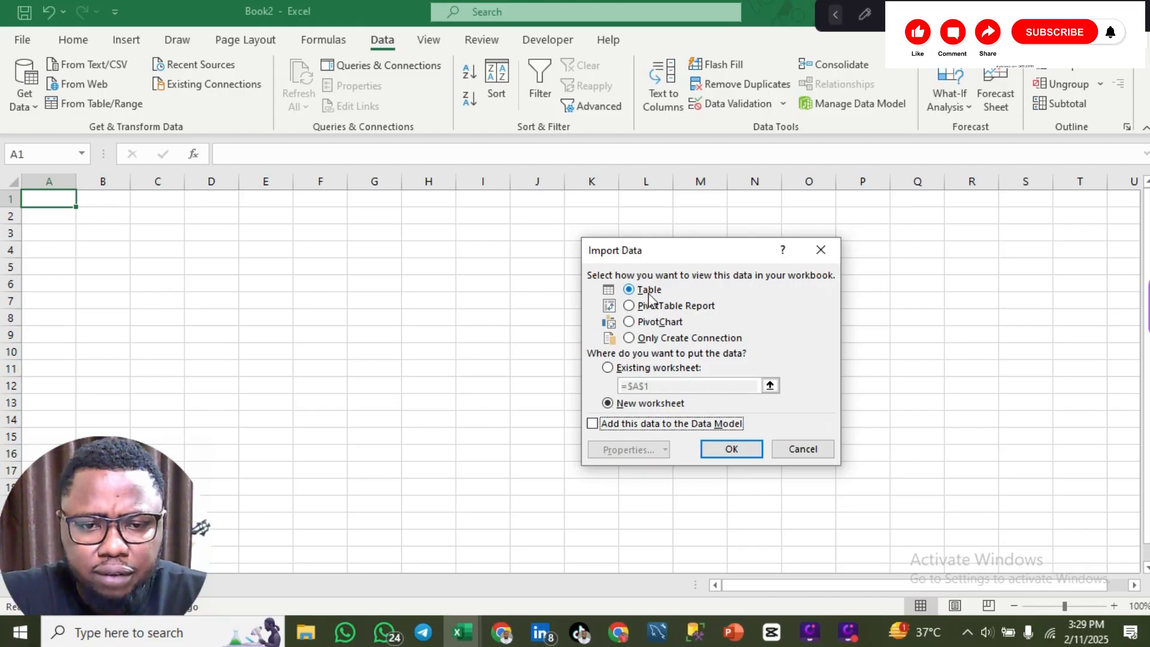
left_click(629, 323)
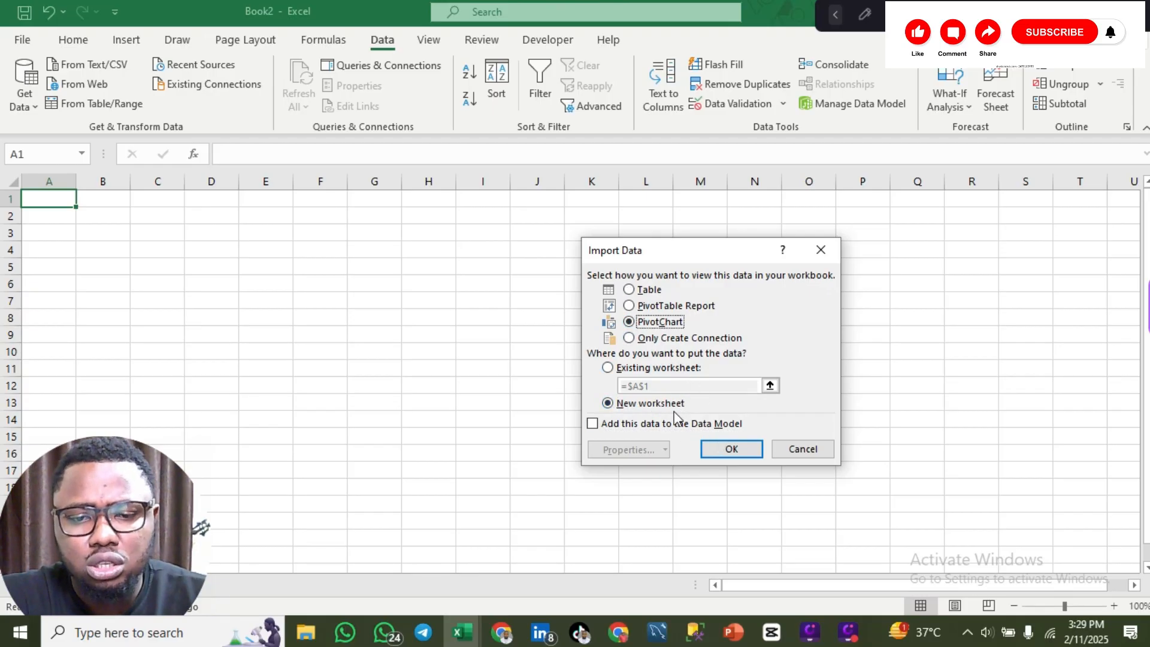
left_click(724, 454)
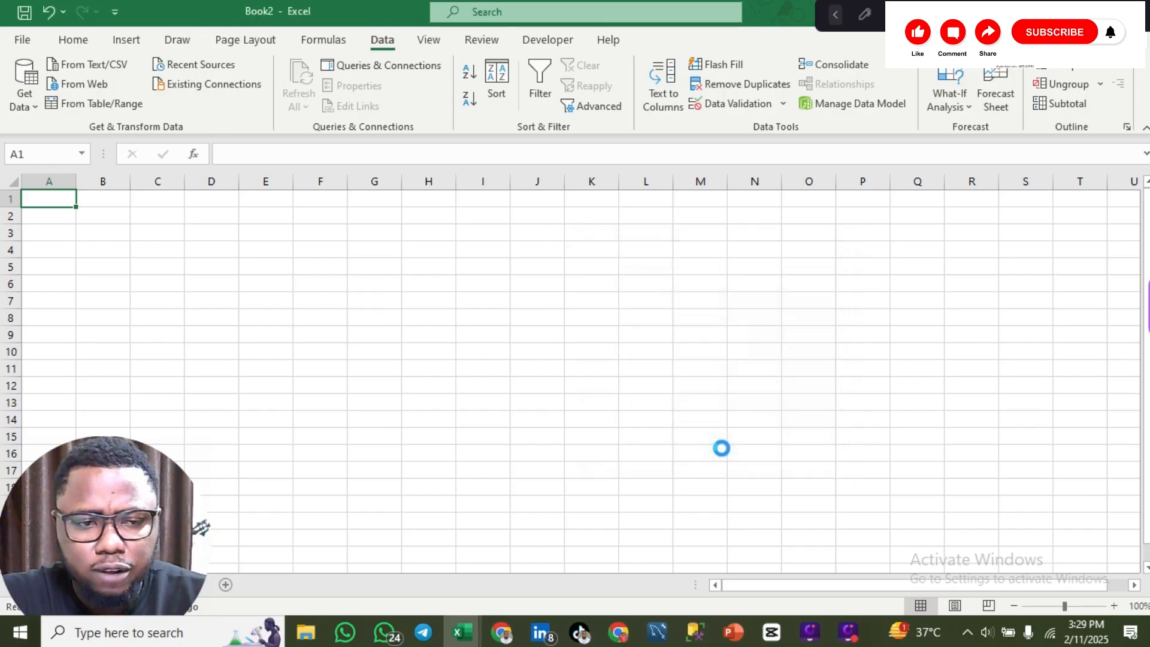